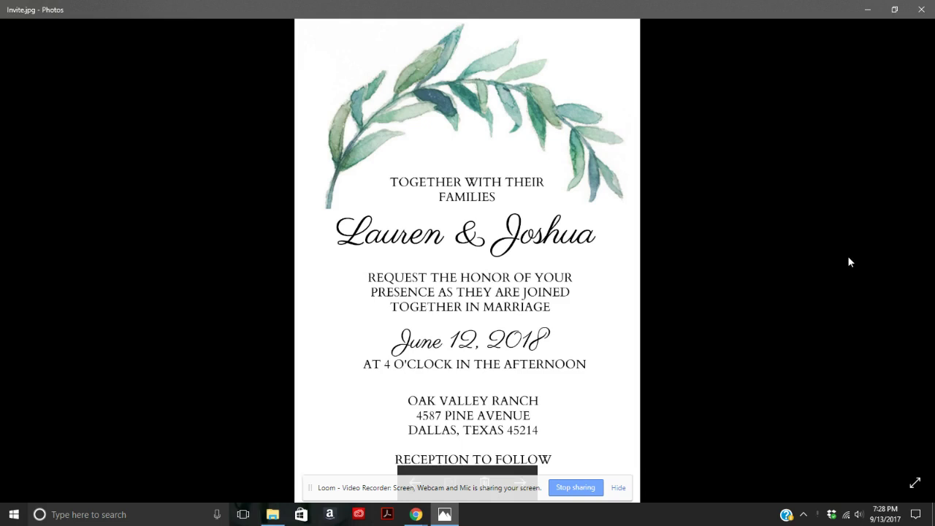
Bring up previews of the open Chrome windows from the taskbar.
{"action": "left_click", "coordinate": [416, 514]}
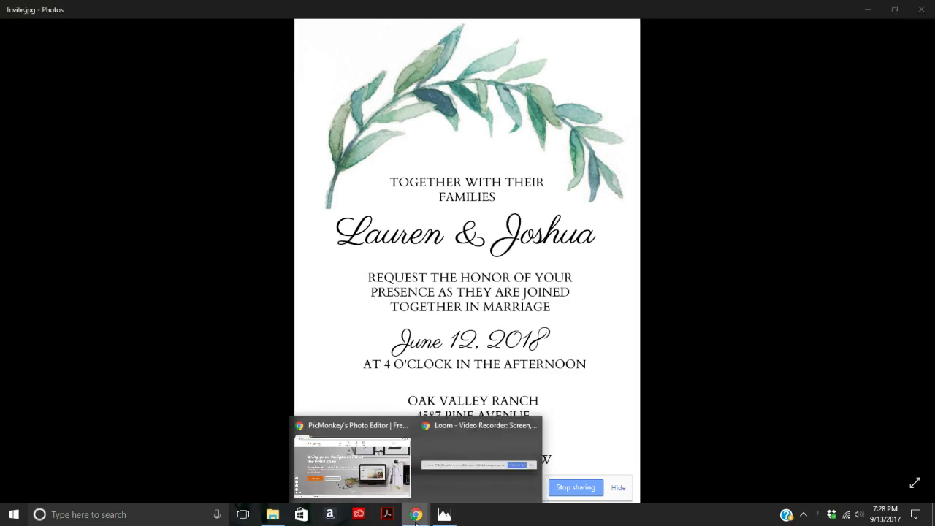
Open the INVITEBLANK image from the computer into PicMonkey's editor.
{"action": "left_click", "coordinate": [360, 493]}
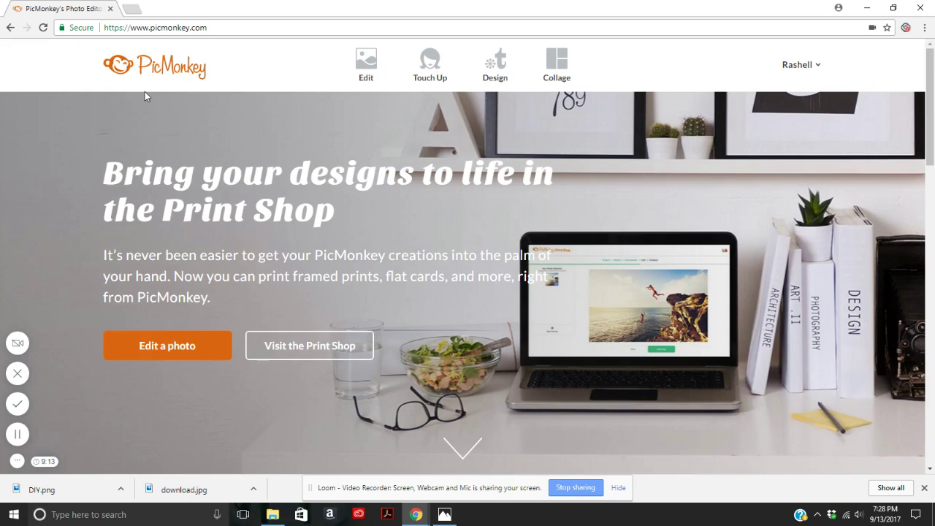
{"action": "left_click", "coordinate": [366, 73]}
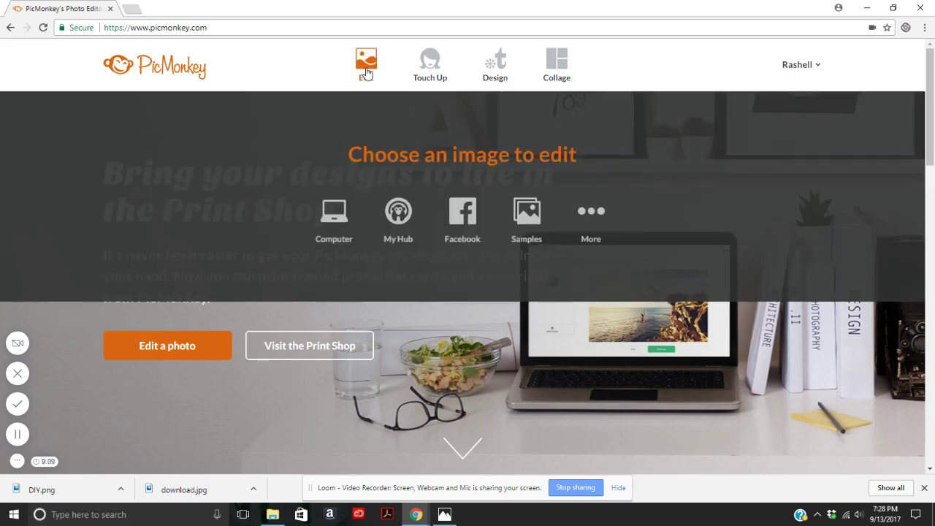
{"action": "left_click", "coordinate": [331, 228]}
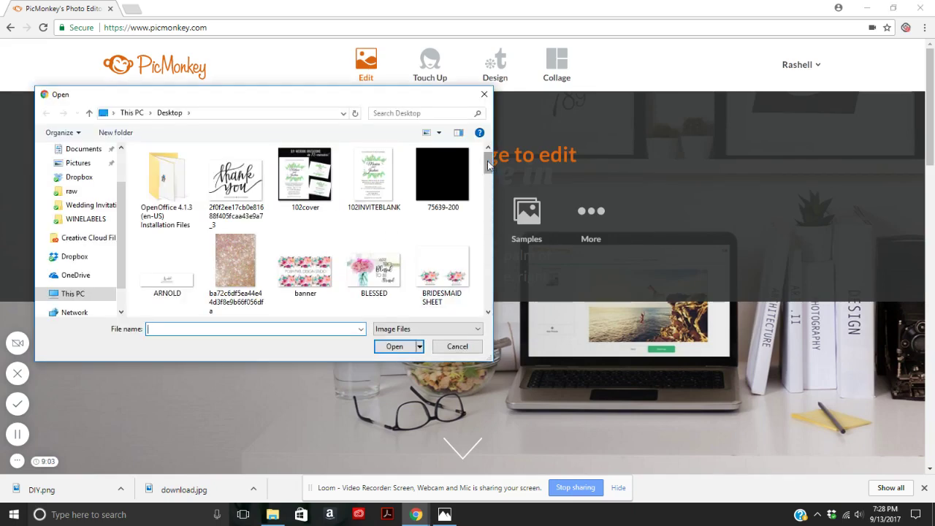
{"action": "left_click_drag", "start_coordinate": [487, 165], "coordinate": [498, 209]}
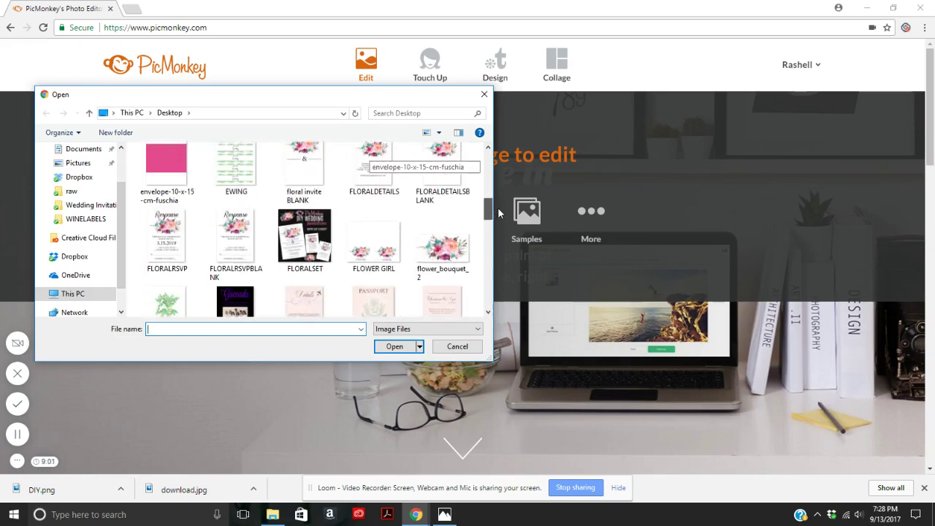
{"action": "scroll", "coordinate": [381, 205], "scroll_direction": "down", "scroll_amount": 5}
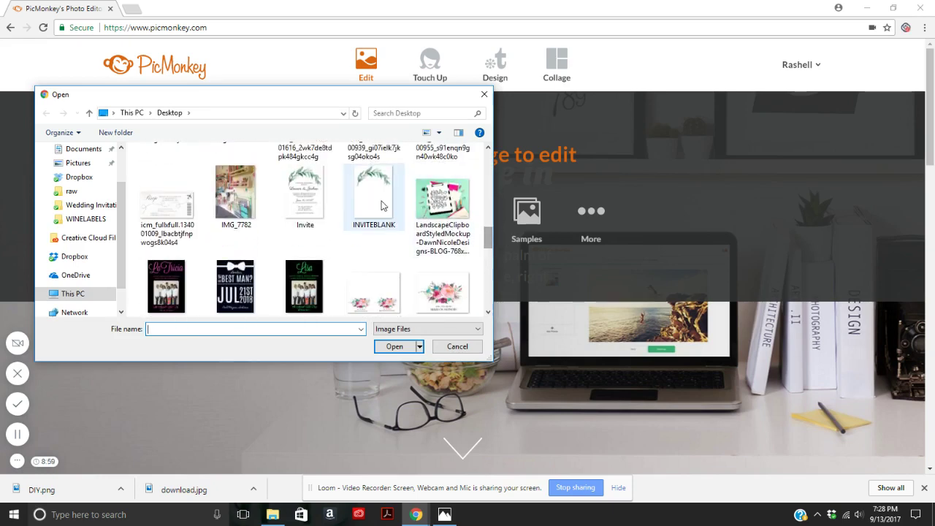
{"action": "double_click", "coordinate": [381, 205]}
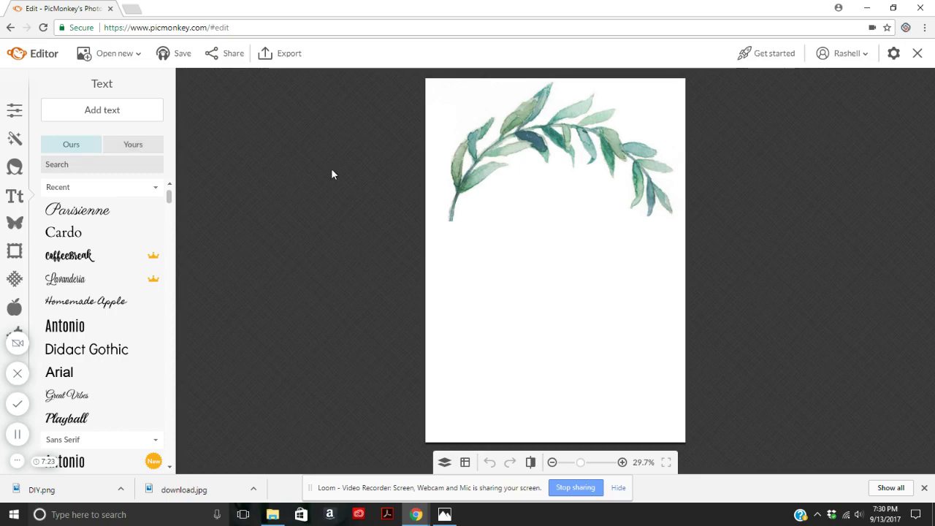
Pick Parisienne from the text font list.
{"action": "left_click", "coordinate": [90, 211]}
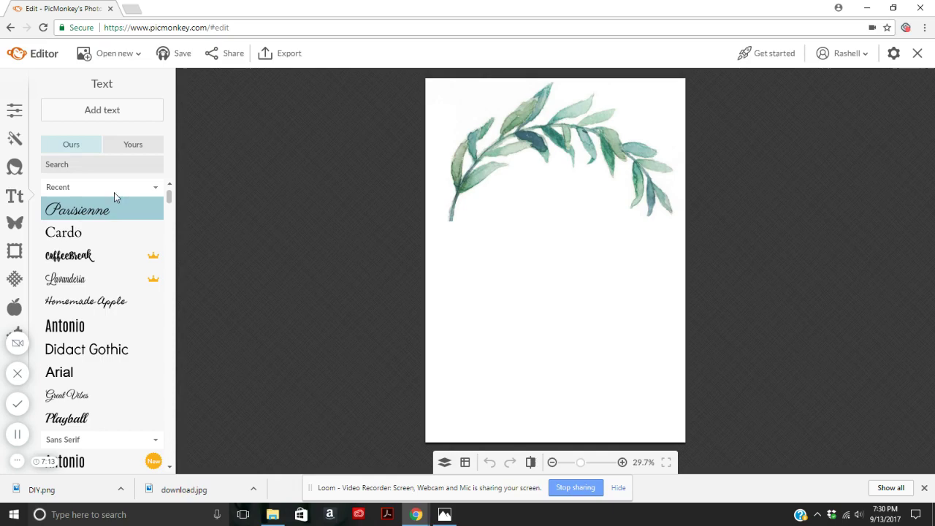
Add a new text box containing the couple's names.
{"action": "left_click", "coordinate": [109, 111]}
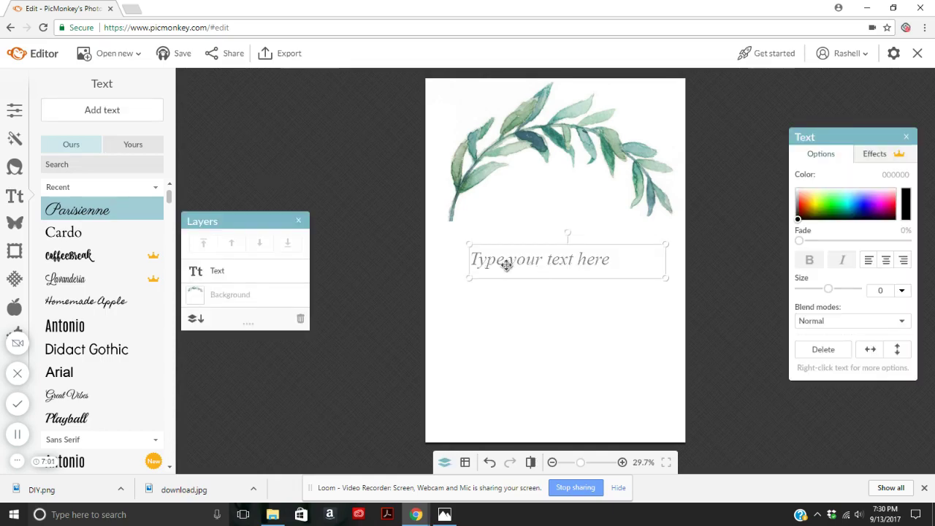
{"action": "left_click", "coordinate": [506, 265]}
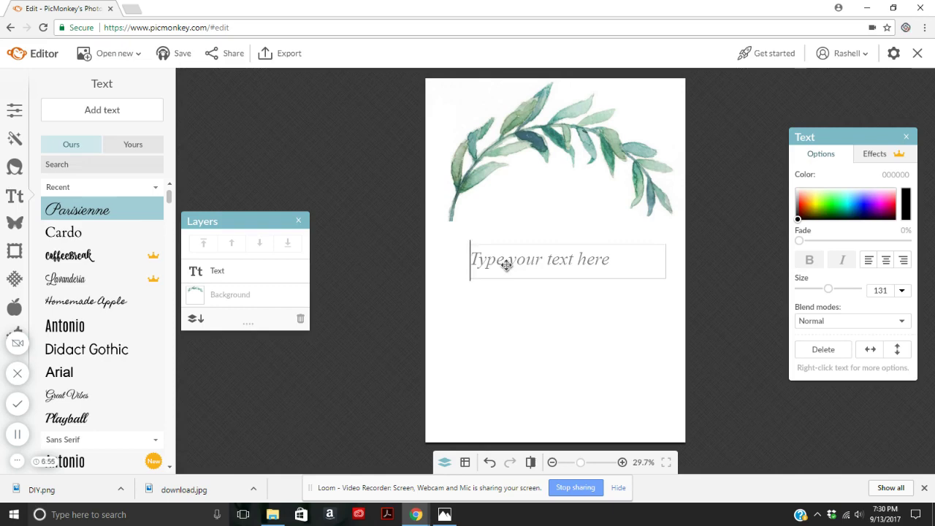
{"action": "type", "text": "Monica & J"}
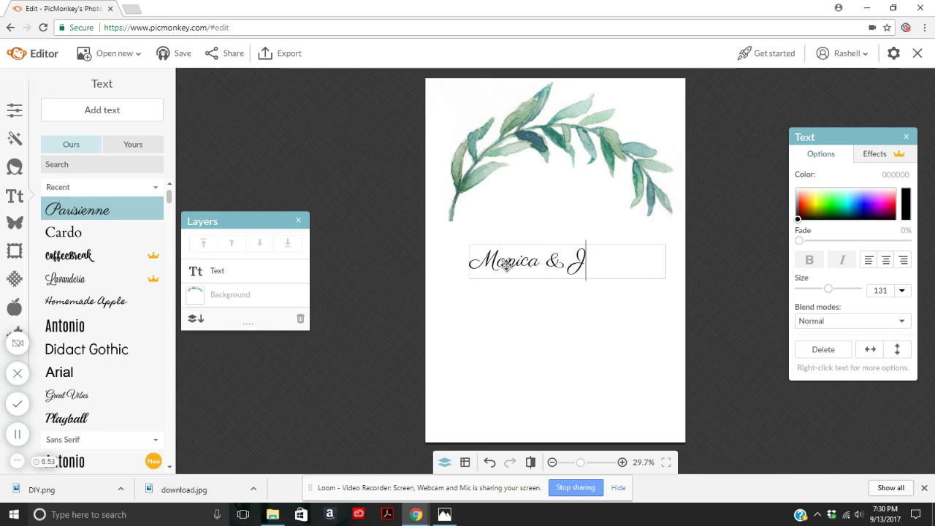
{"action": "type", "text": "oshua"}
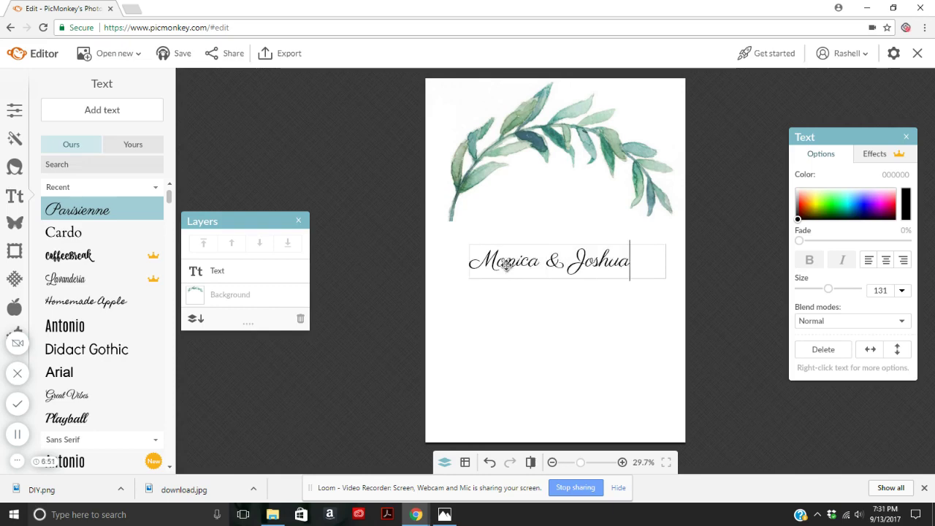
{"action": "left_click", "coordinate": [753, 223]}
Centre the names on one line under the greenery at size 160.
{"action": "left_click", "coordinate": [579, 256]}
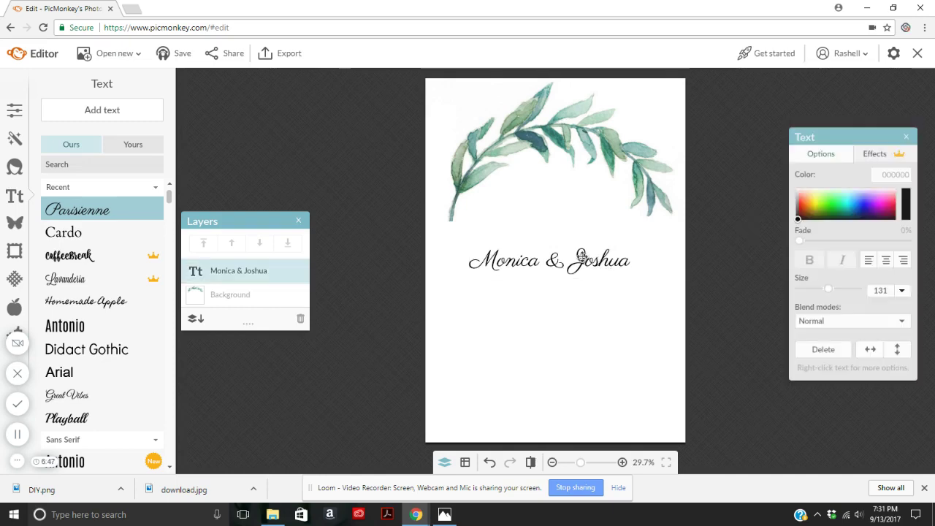
{"action": "left_click", "coordinate": [884, 261]}
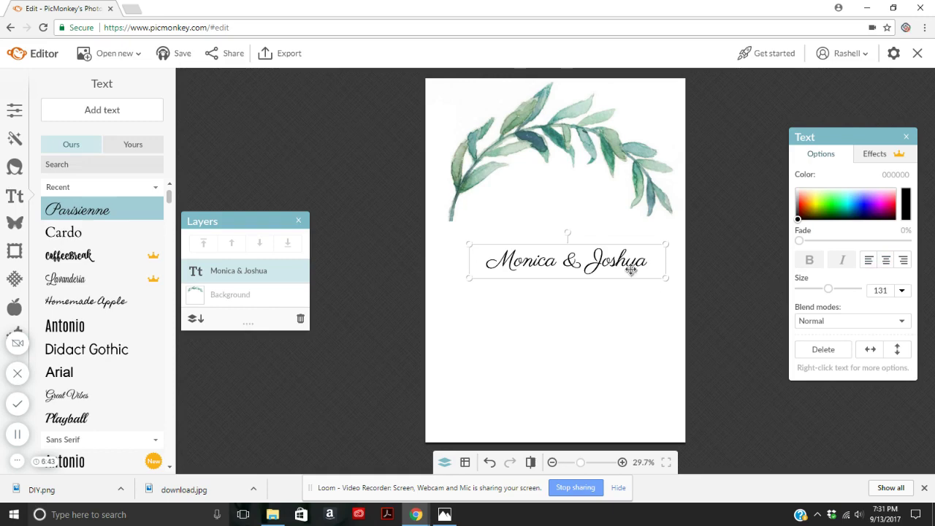
{"action": "left_click_drag", "start_coordinate": [632, 270], "coordinate": [615, 248]}
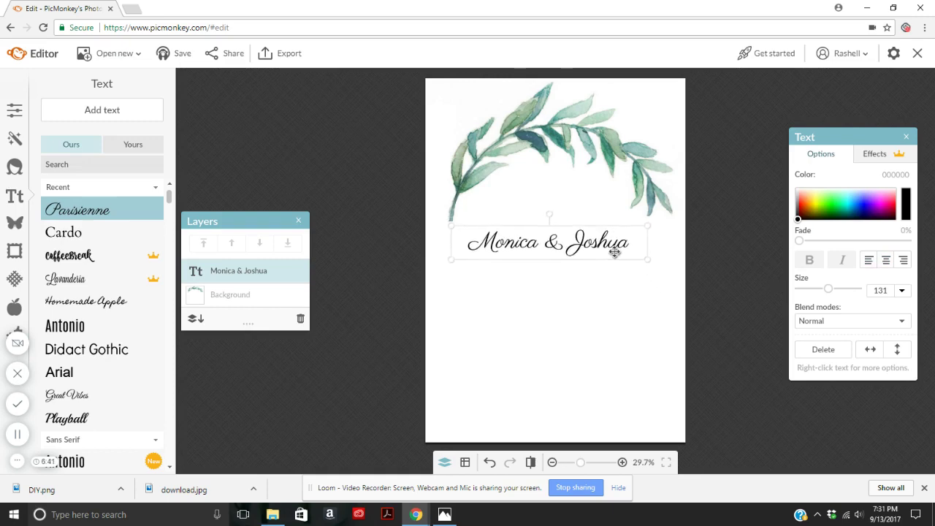
{"action": "left_click_drag", "start_coordinate": [614, 252], "coordinate": [617, 253]}
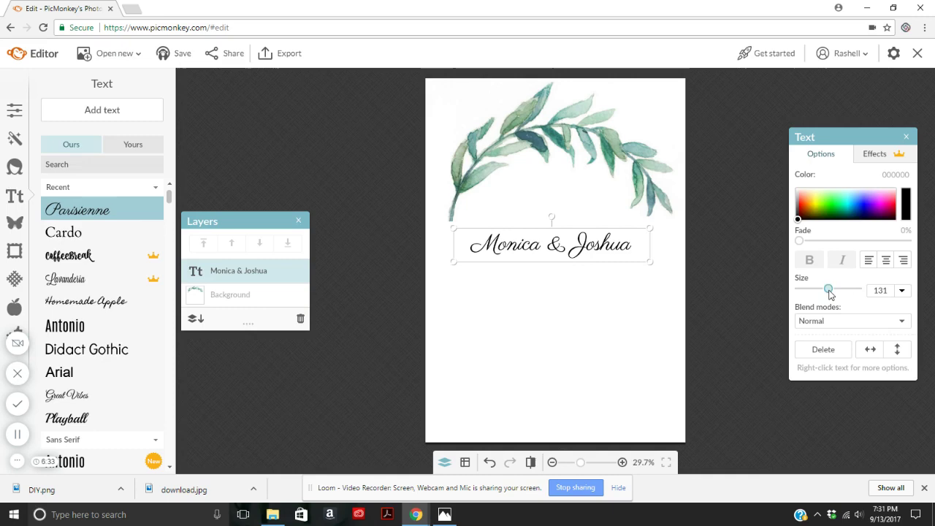
{"action": "left_click_drag", "start_coordinate": [828, 291], "coordinate": [836, 292]}
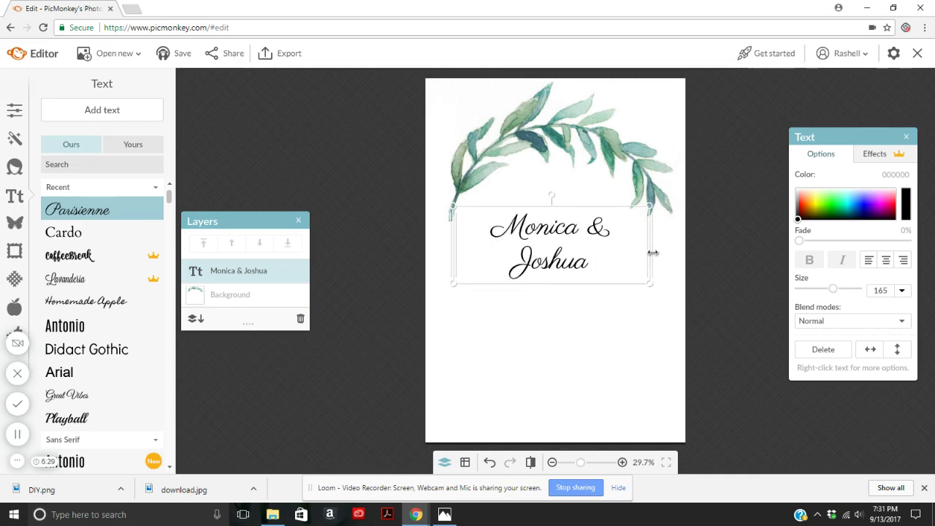
{"action": "left_click_drag", "start_coordinate": [653, 252], "coordinate": [672, 252]}
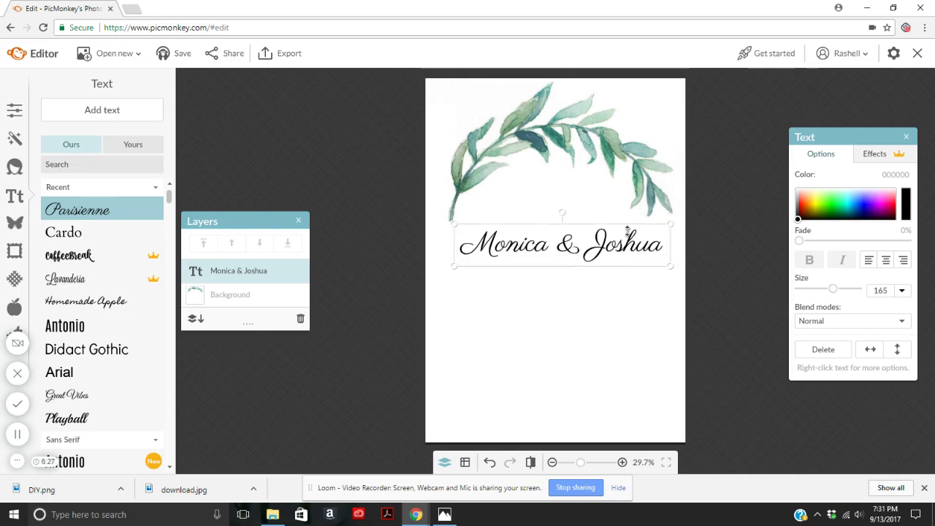
{"action": "left_click_drag", "start_coordinate": [626, 231], "coordinate": [623, 249]}
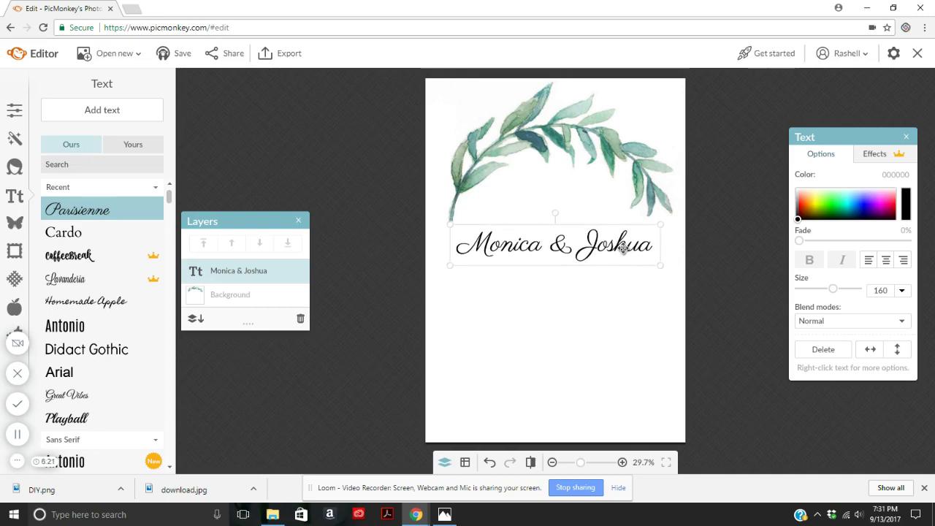
{"action": "left_click", "coordinate": [741, 233]}
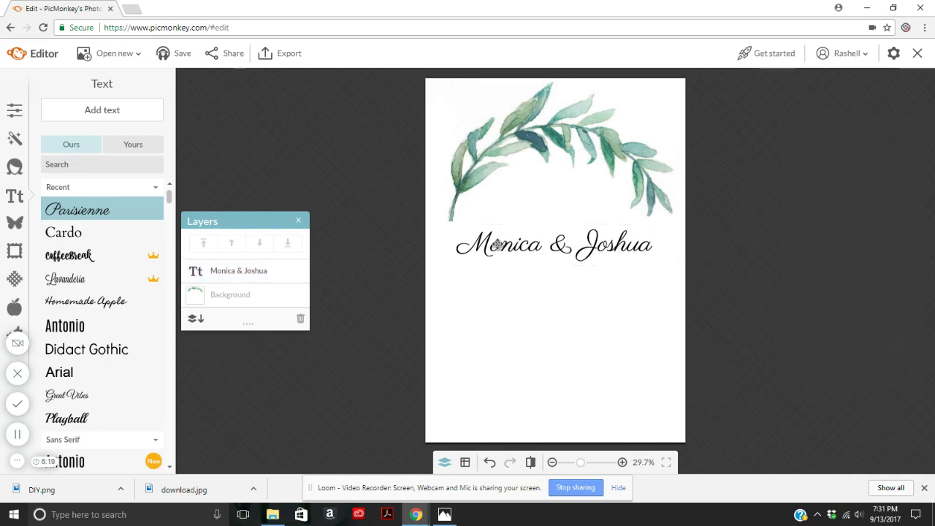
Add 'TOGETHER WITH THEIR FAMILIES' in Cardo below the names.
{"action": "left_click", "coordinate": [65, 233]}
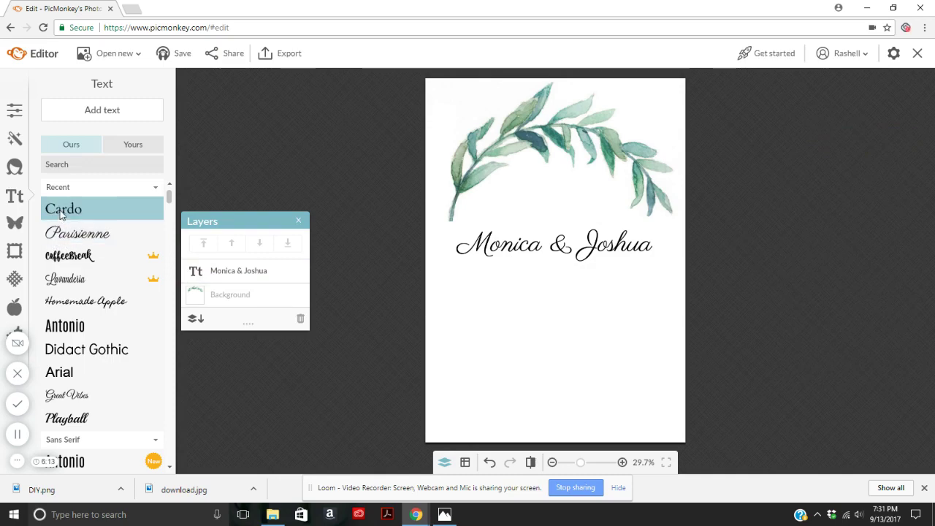
{"action": "left_click", "coordinate": [100, 110]}
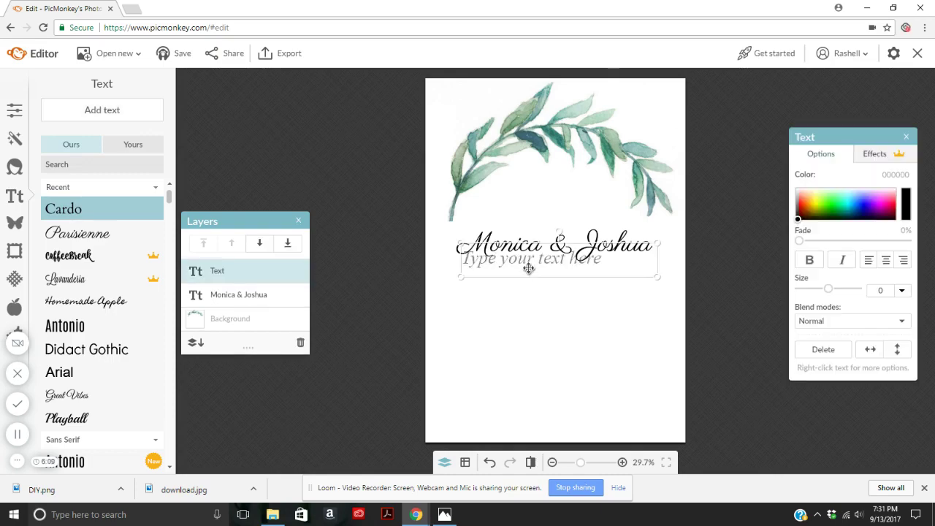
{"action": "left_click_drag", "start_coordinate": [528, 267], "coordinate": [529, 297]}
{"action": "left_click", "coordinate": [528, 296]}
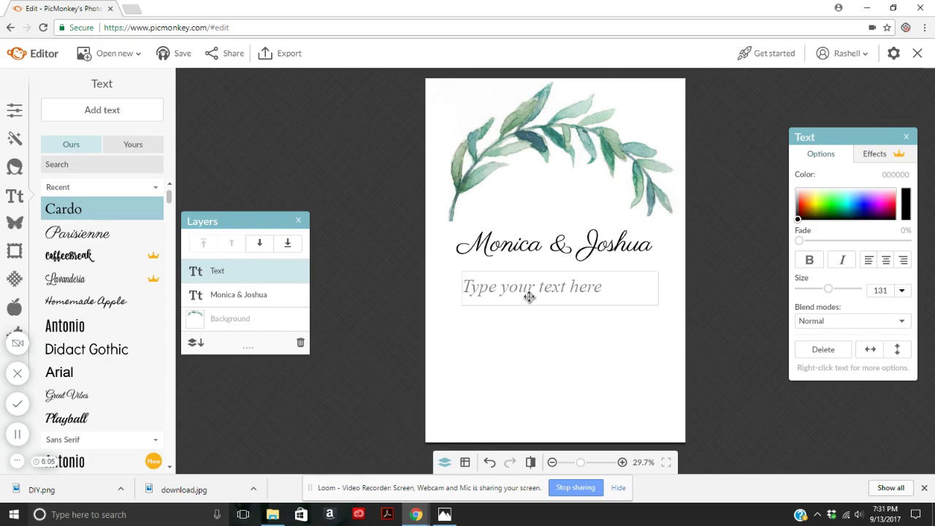
{"action": "type", "text": "TOGE"}
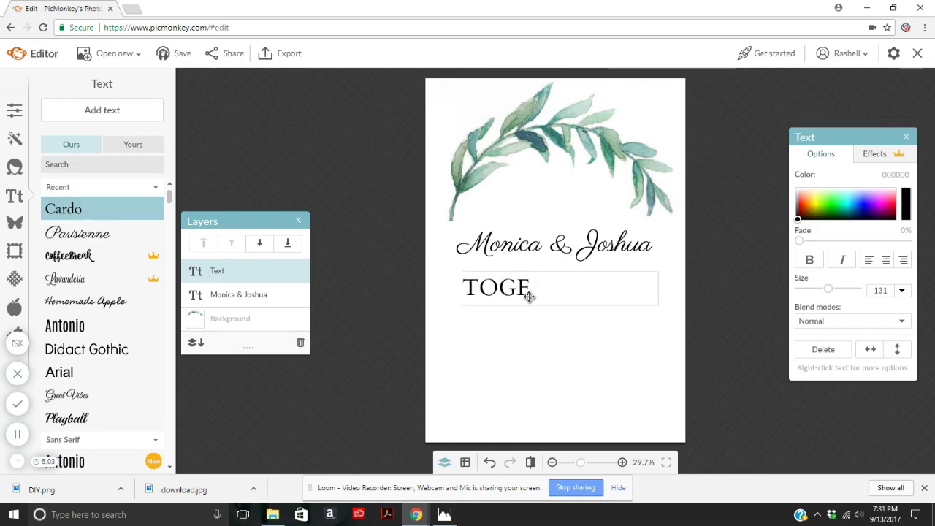
{"action": "type", "text": "THER WITH"}
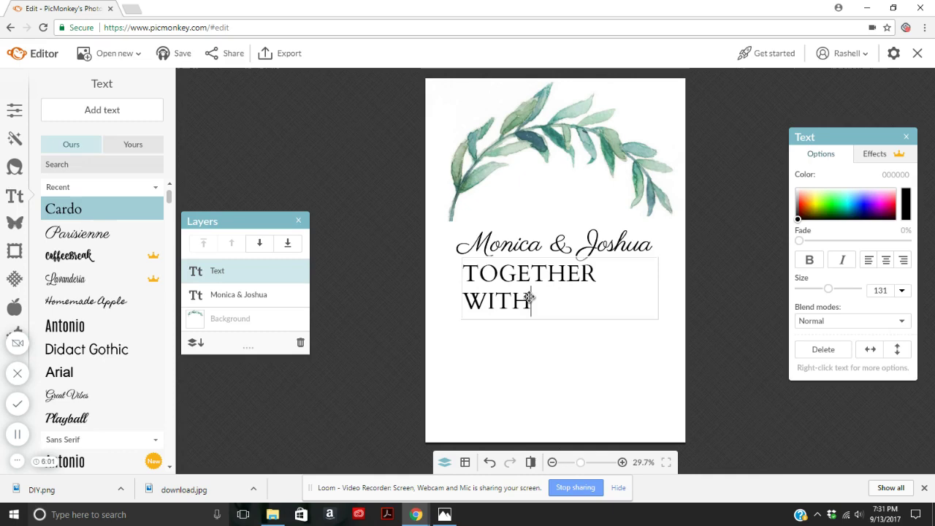
{"action": "type", "text": " THEIR FAMILIES"}
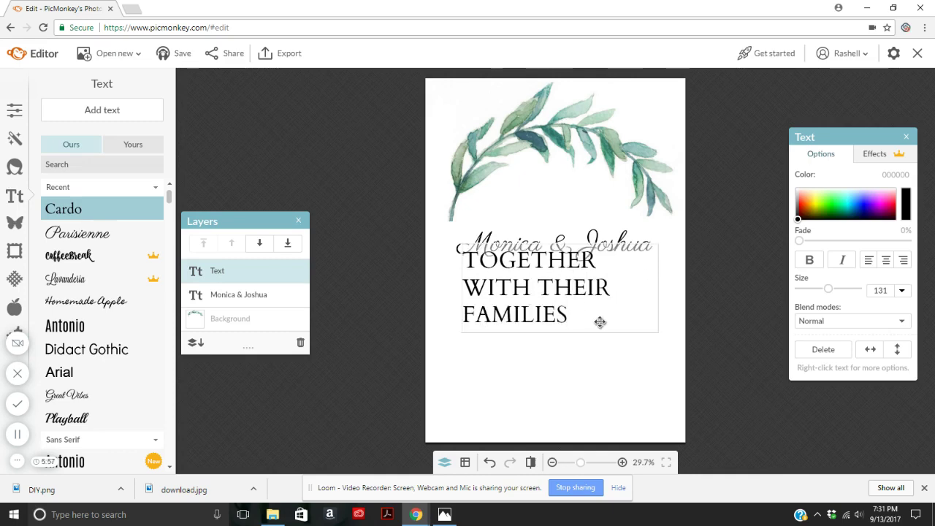
Shrink the families line to size 52 and centre it.
{"action": "left_click_drag", "start_coordinate": [600, 322], "coordinate": [428, 256]}
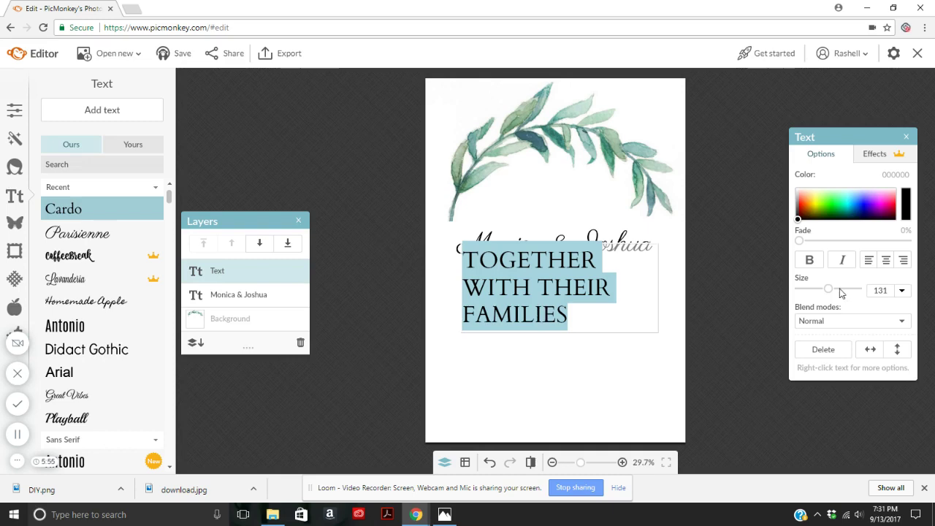
{"action": "left_click_drag", "start_coordinate": [828, 292], "coordinate": [810, 296]}
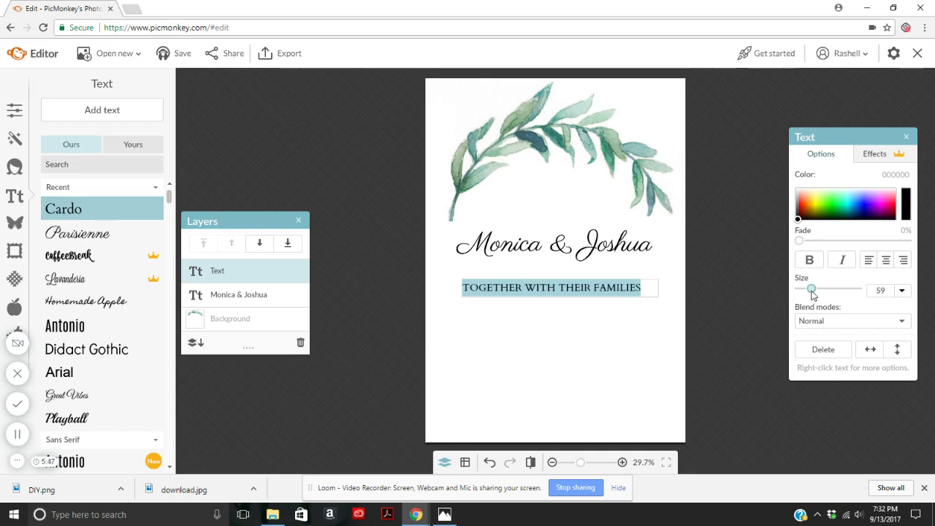
{"action": "left_click_drag", "start_coordinate": [811, 293], "coordinate": [808, 293]}
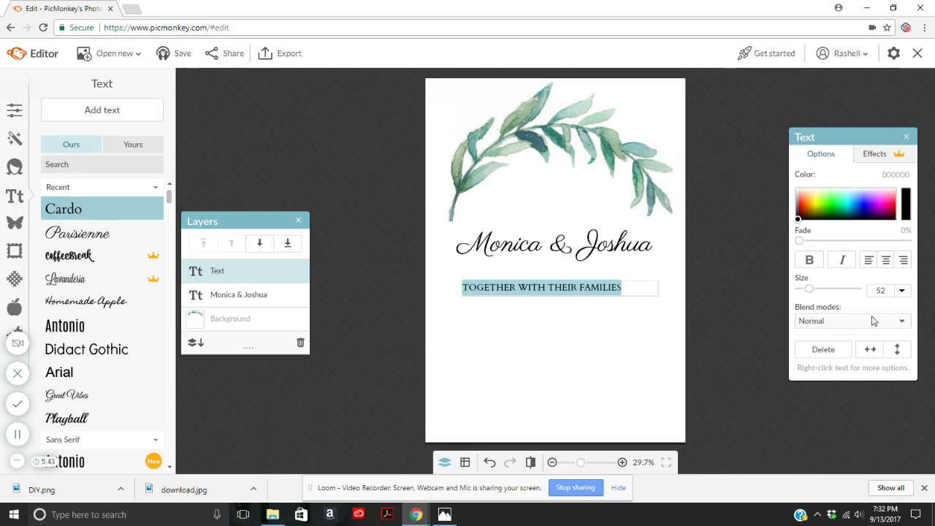
{"action": "left_click", "coordinate": [885, 261]}
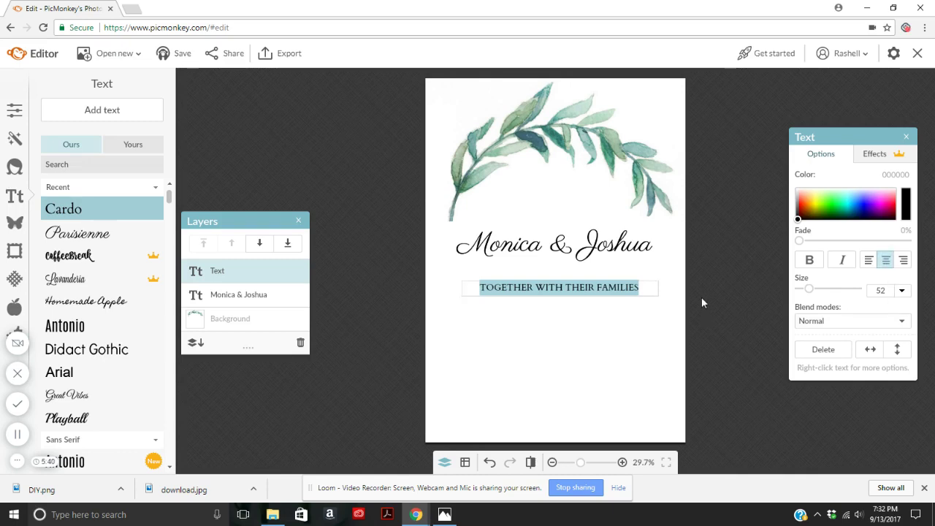
{"action": "left_click", "coordinate": [618, 299]}
{"action": "left_click", "coordinate": [606, 291]}
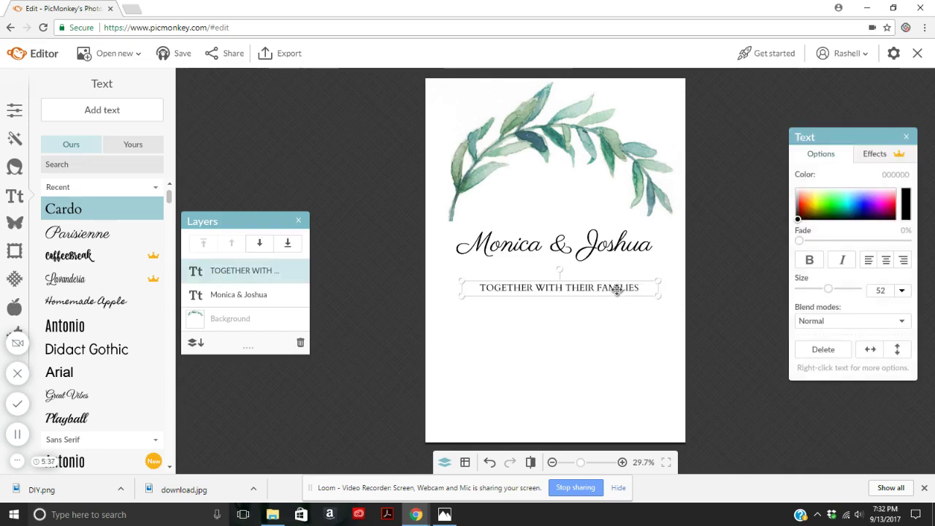
Move the families line above the names and place a duplicate below them.
{"action": "left_click_drag", "start_coordinate": [617, 289], "coordinate": [610, 219]}
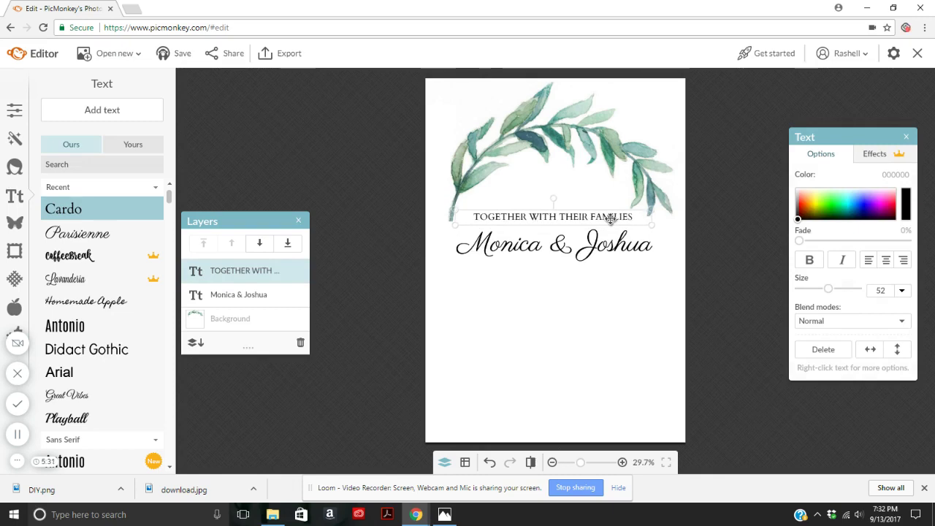
{"action": "right_click", "coordinate": [611, 219]}
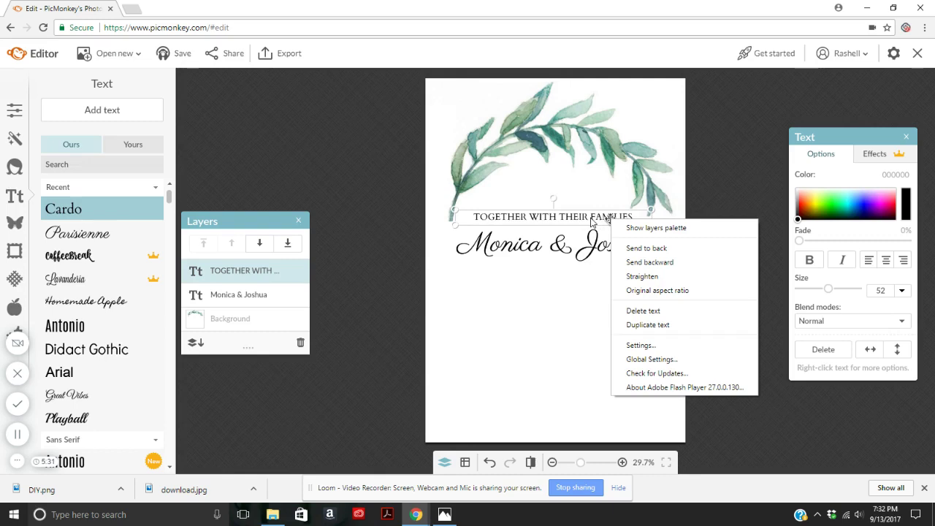
{"action": "left_click", "coordinate": [644, 326]}
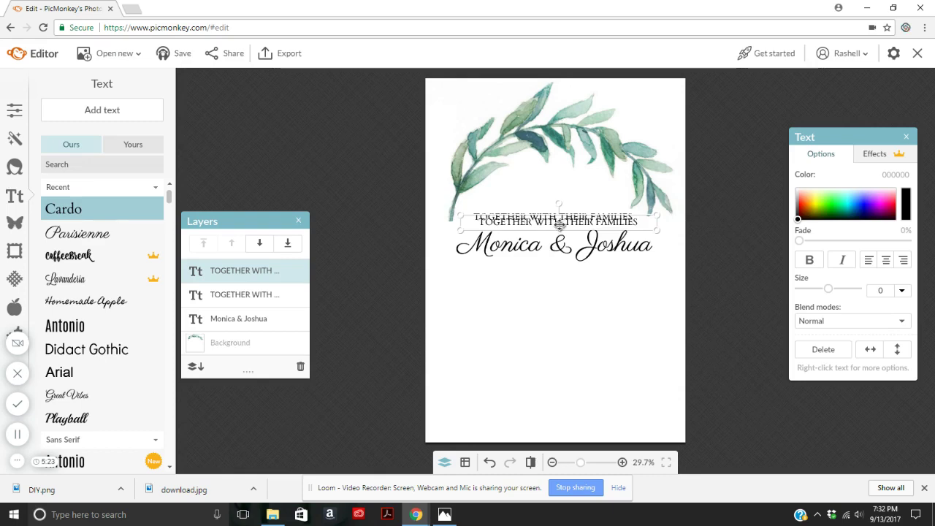
{"action": "left_click_drag", "start_coordinate": [559, 224], "coordinate": [562, 276]}
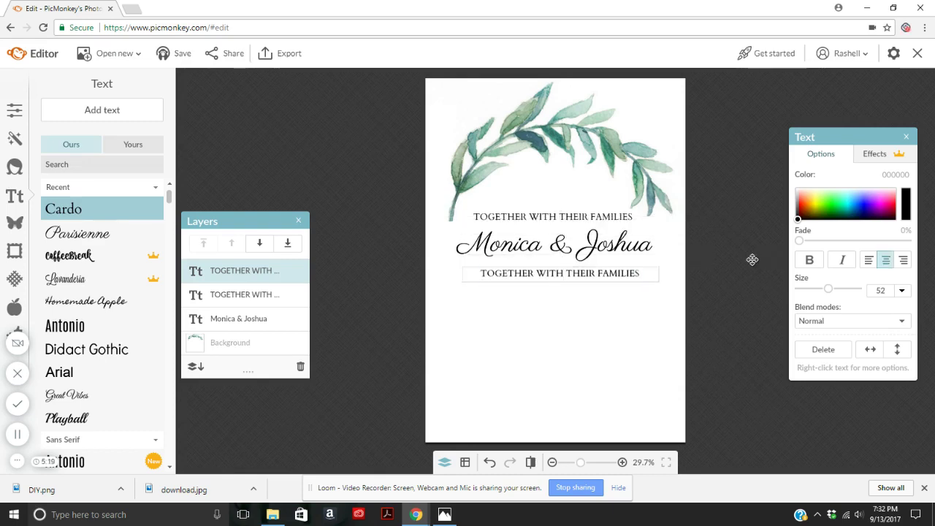
{"action": "left_click_drag", "start_coordinate": [643, 275], "coordinate": [297, 281]}
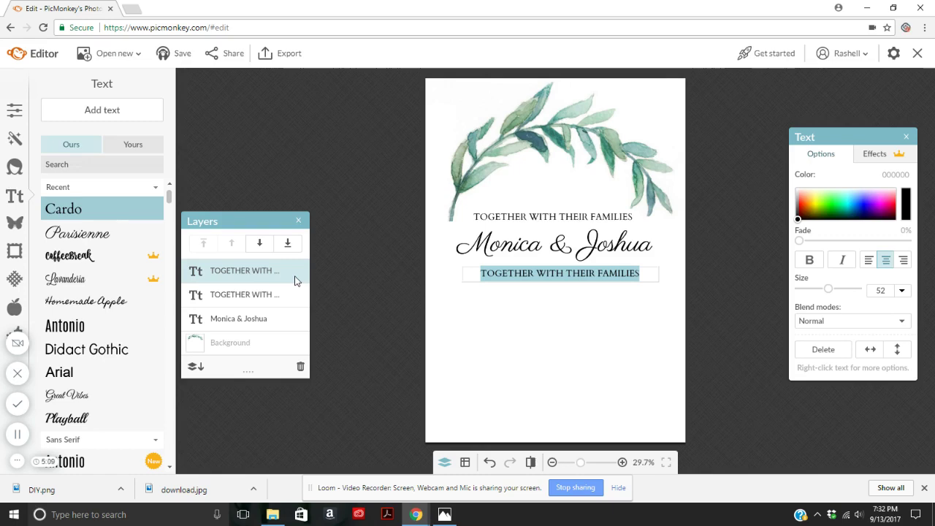
Replace the copy with 'REQUEST THE HONOR OF YOUR PRESENCE AS THEY ARE JOINED TOGETHER IN MARRIAGE'.
{"action": "left_click", "coordinate": [649, 274]}
{"action": "key", "text": "ctrl+a"}
{"action": "type", "text": "REQUE"}
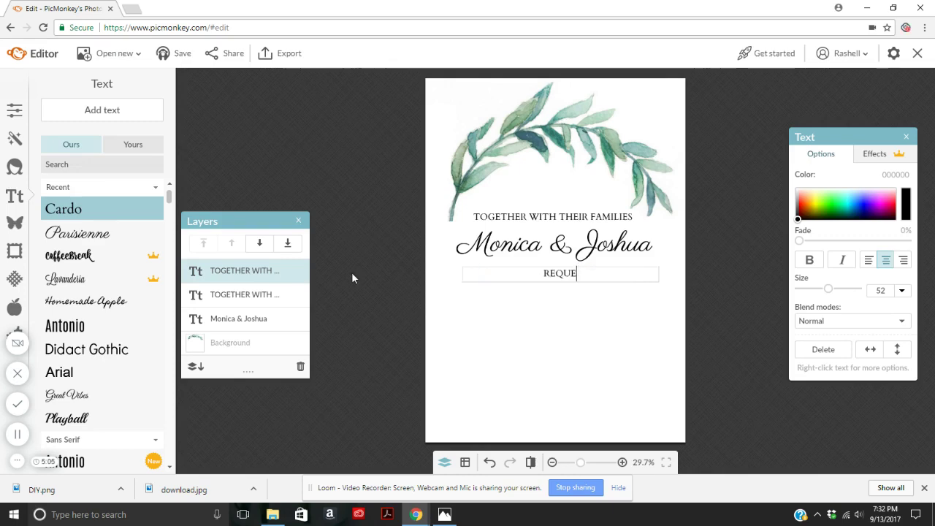
{"action": "type", "text": "ST THE HONOR OF YOUR"}
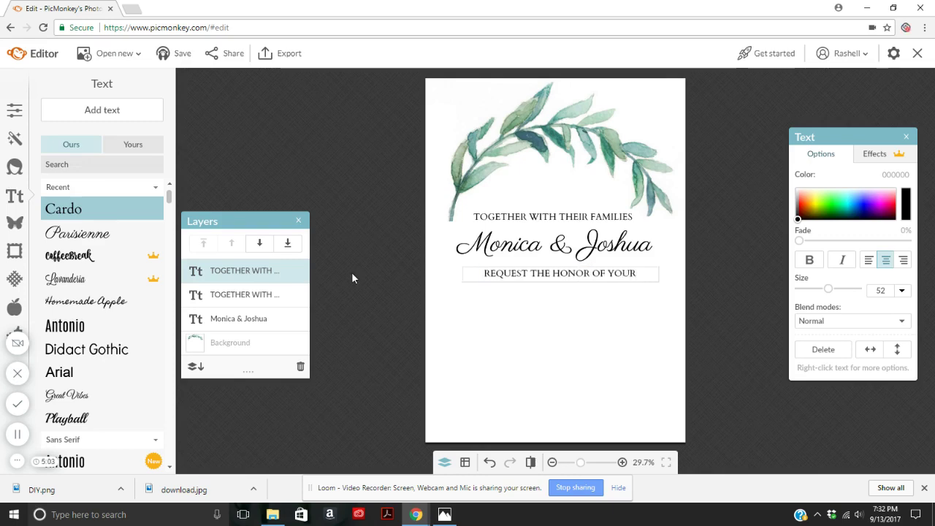
{"action": "type", "text": " PRES"}
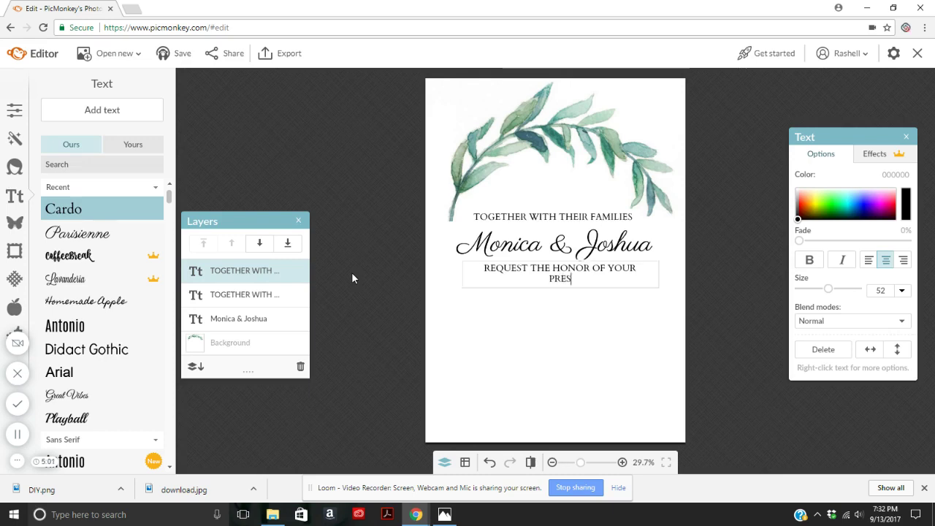
{"action": "type", "text": "ENCE "}
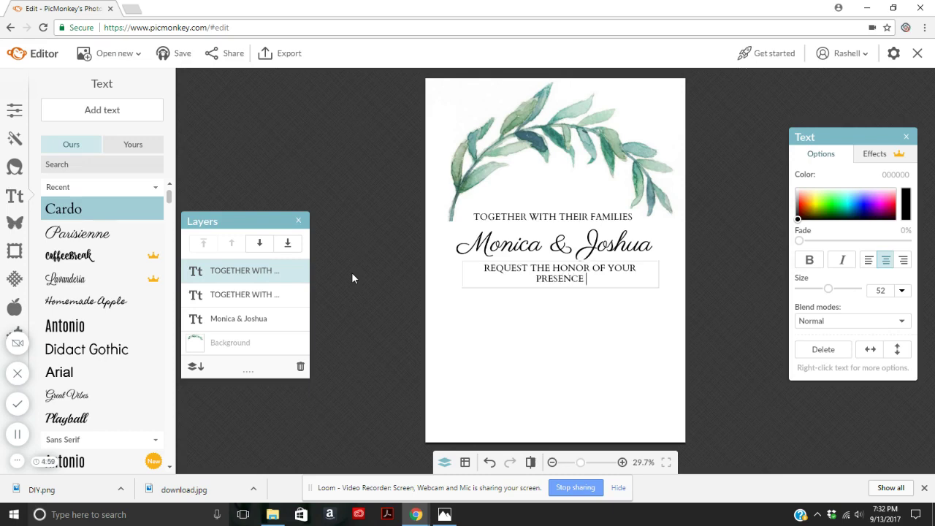
{"action": "type", "text": "AS THEY AREJ OI"}
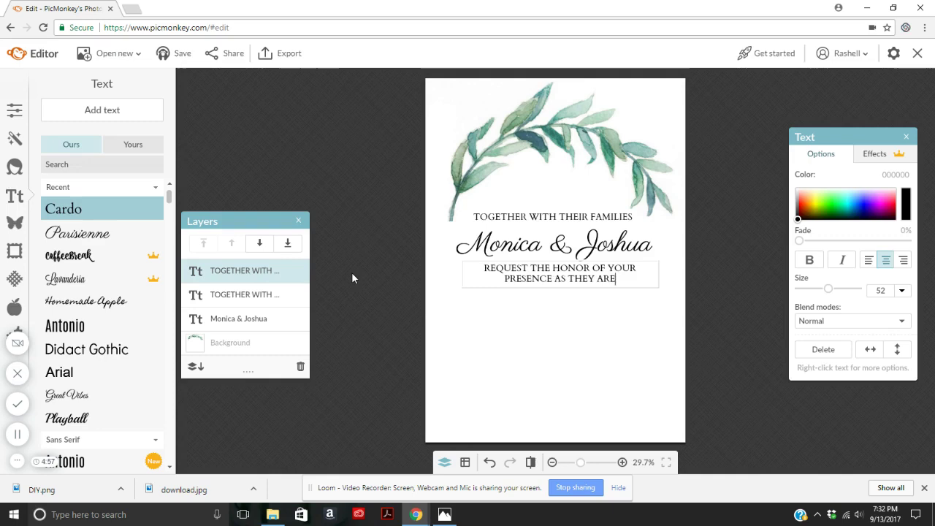
{"action": "key", "text": "BackSpace"}
{"action": "key", "text": "BackSpace"}
{"action": "key", "text": "BackSpace"}
{"action": "key", "text": "BackSpace"}
{"action": "type", "text": "JOINED"}
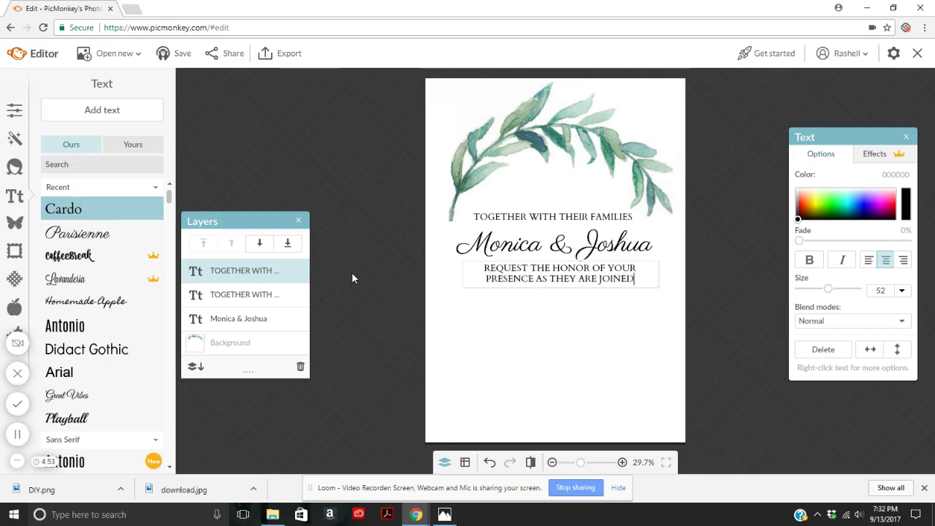
{"action": "type", "text": " TOGETHE"}
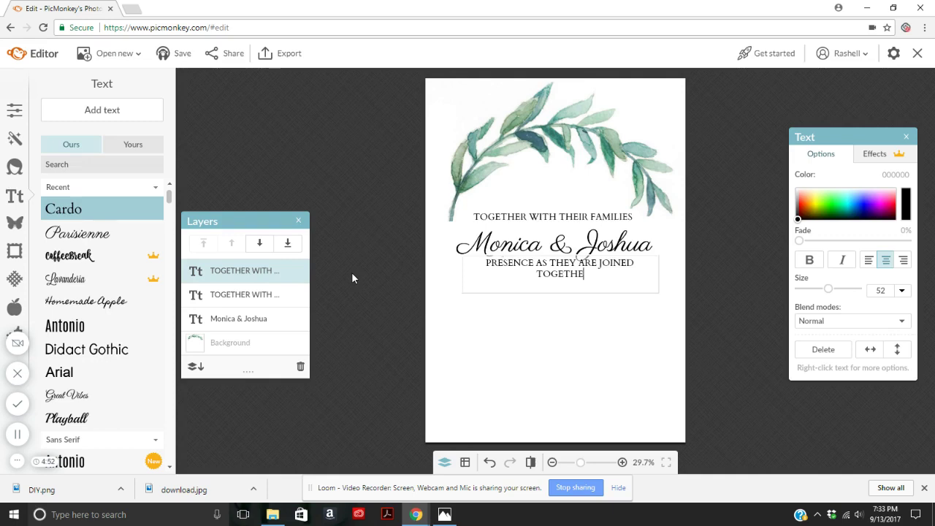
{"action": "type", "text": "R"}
{"action": "key", "text": "Return"}
{"action": "type", "text": "IN MARRIAGE"}
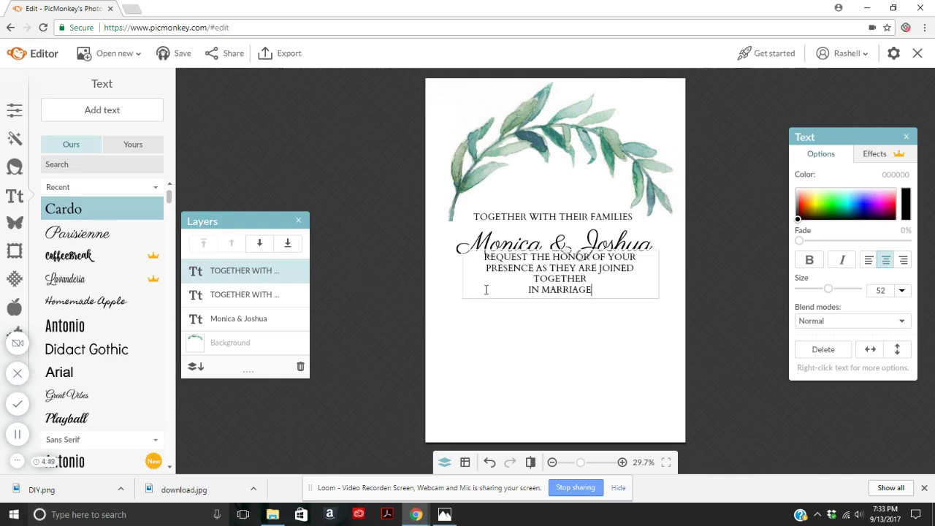
Keep the request wording at size 52 and widen its box to three lines.
{"action": "left_click", "coordinate": [427, 266], "text": "shift"}
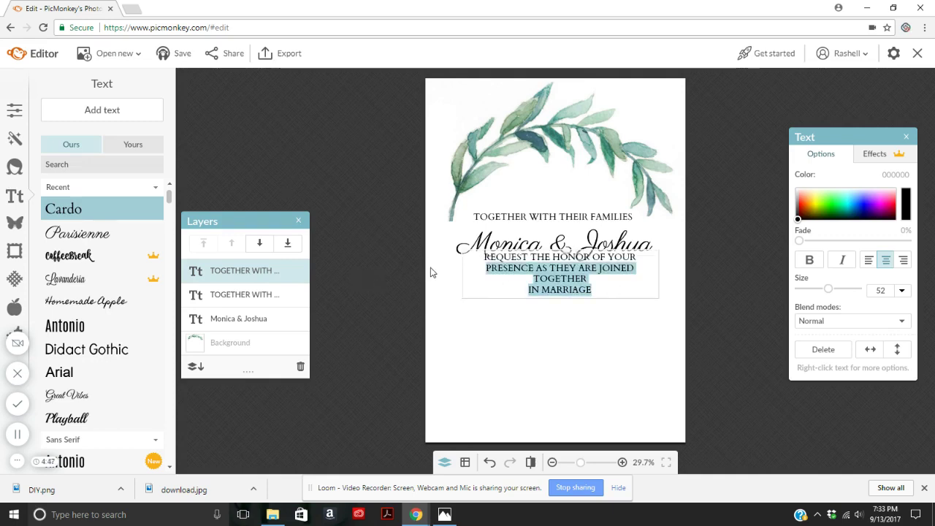
{"action": "left_click", "coordinate": [605, 290]}
{"action": "left_click_drag", "start_coordinate": [605, 290], "coordinate": [436, 259]}
{"action": "right_click", "coordinate": [436, 259]}
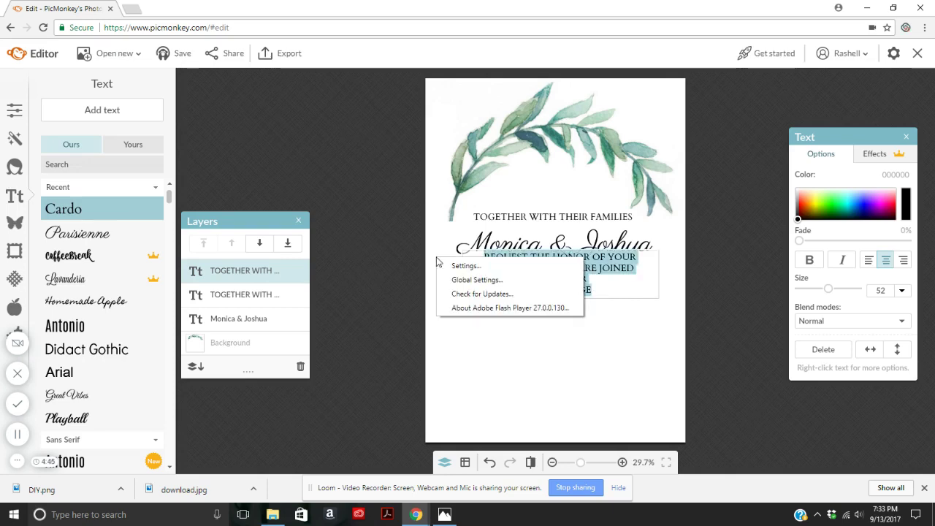
{"action": "left_click", "coordinate": [591, 294]}
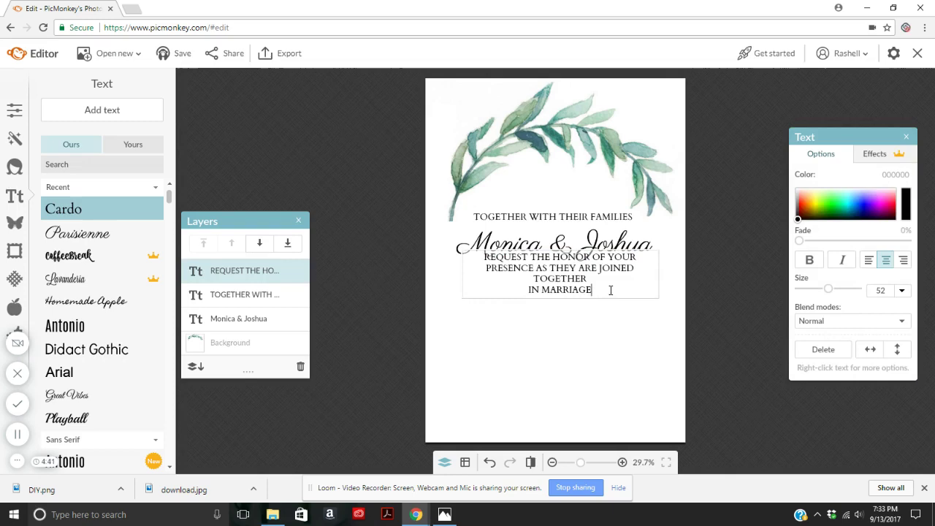
{"action": "left_click_drag", "start_coordinate": [606, 289], "coordinate": [437, 251]}
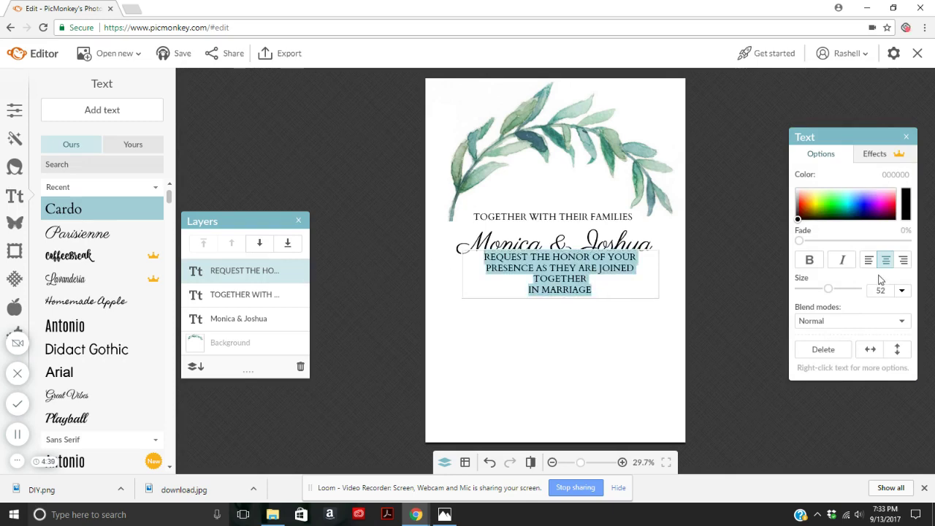
{"action": "left_click_drag", "start_coordinate": [829, 292], "coordinate": [827, 293]}
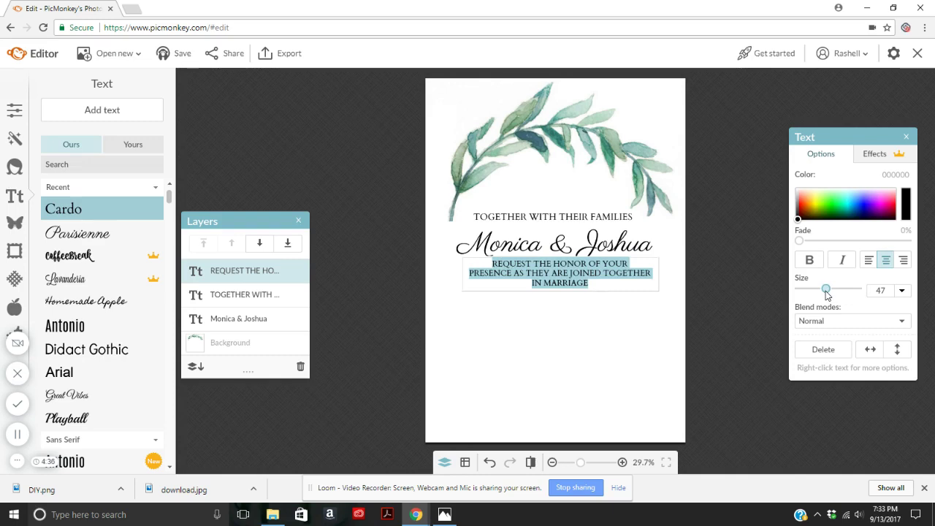
{"action": "key", "text": "ctrl+z"}
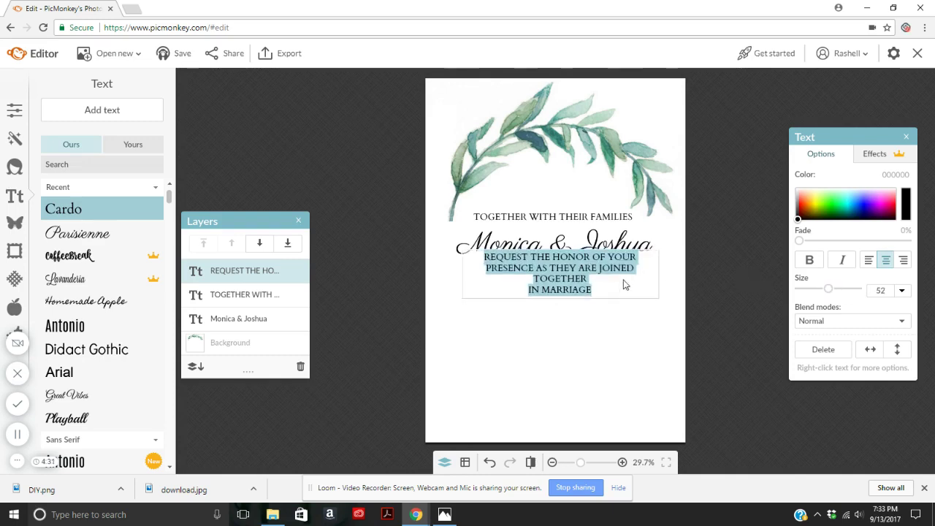
{"action": "key", "text": "Escape"}
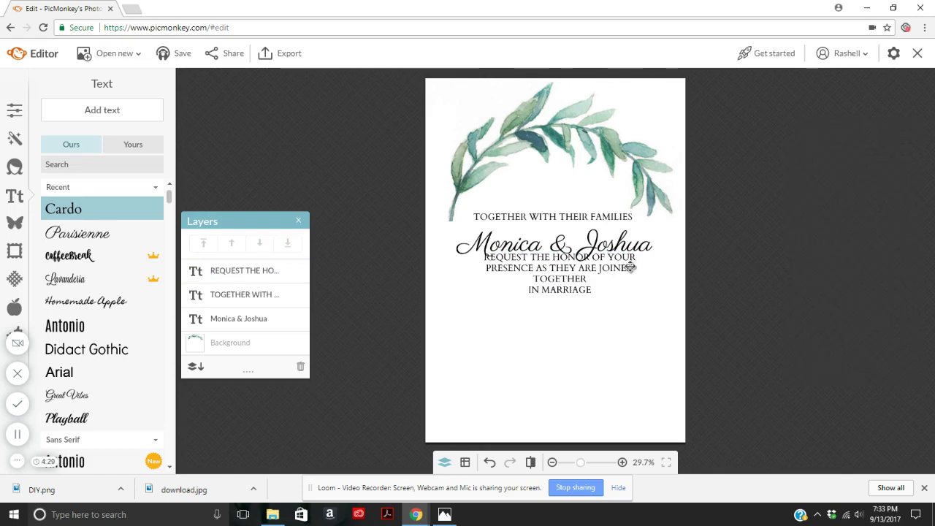
{"action": "left_click", "coordinate": [630, 267]}
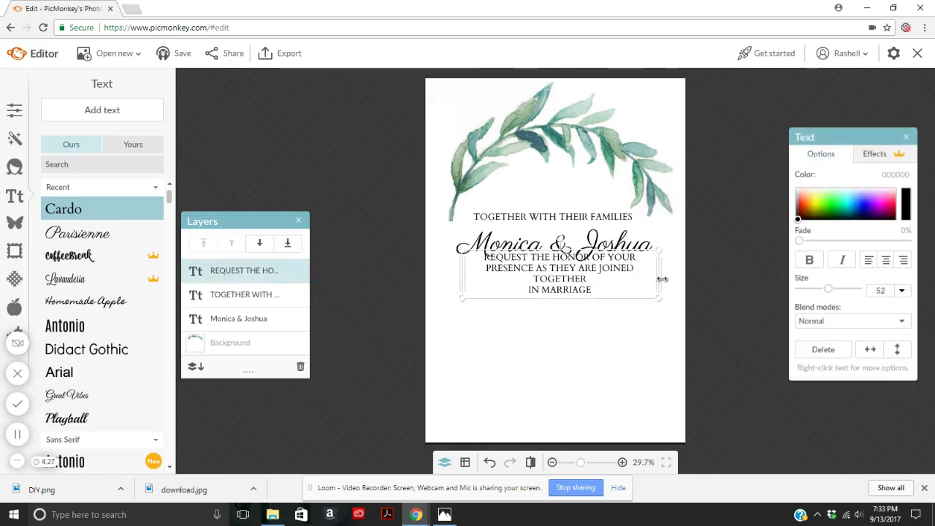
{"action": "left_click_drag", "start_coordinate": [662, 278], "coordinate": [626, 279]}
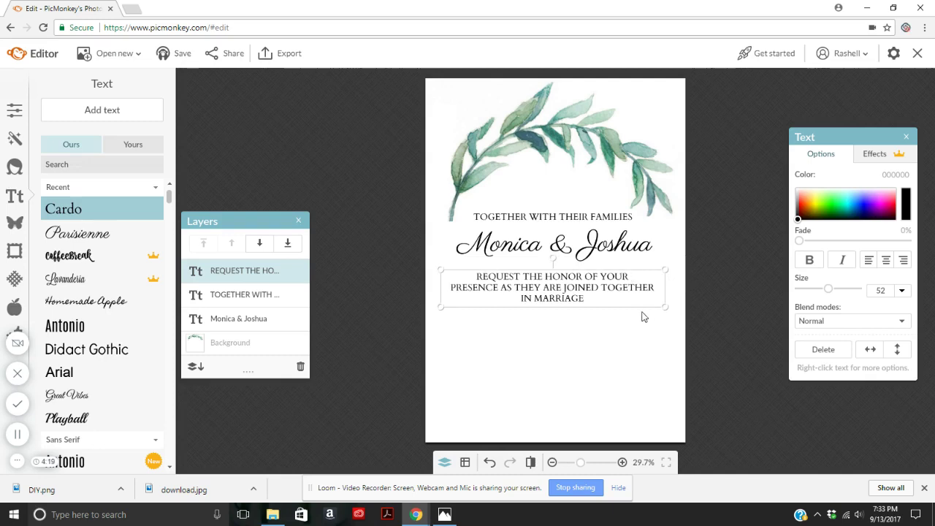
Duplicate the request wording and move the copy toward the page bottom.
{"action": "right_click", "coordinate": [618, 289]}
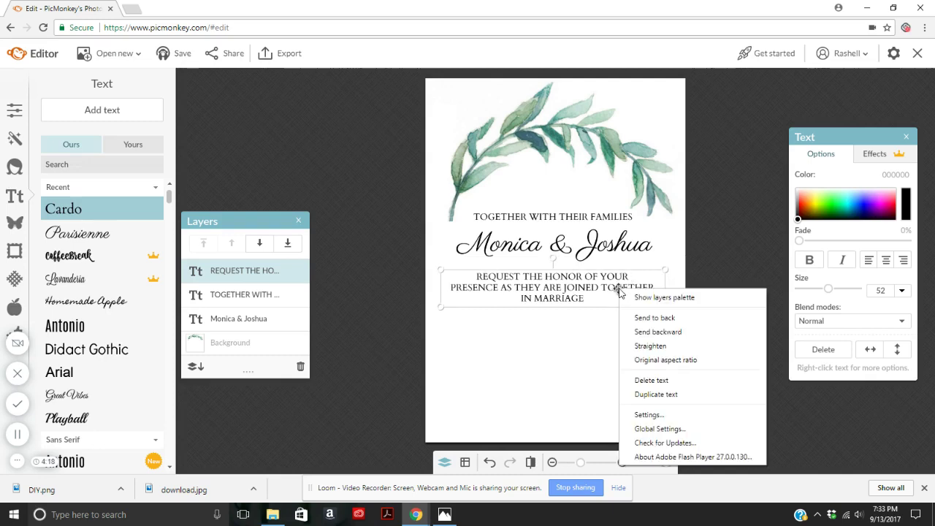
{"action": "left_click", "coordinate": [664, 396]}
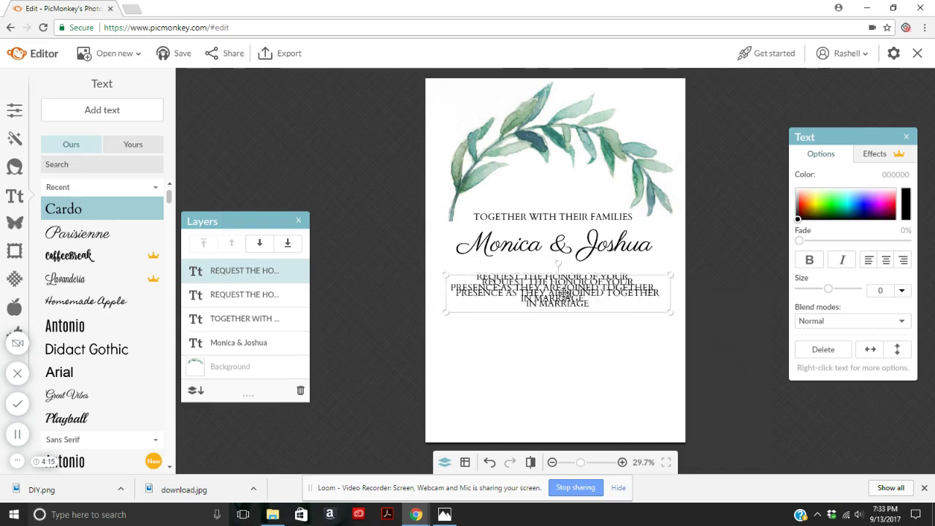
{"action": "left_click_drag", "start_coordinate": [564, 292], "coordinate": [558, 368]}
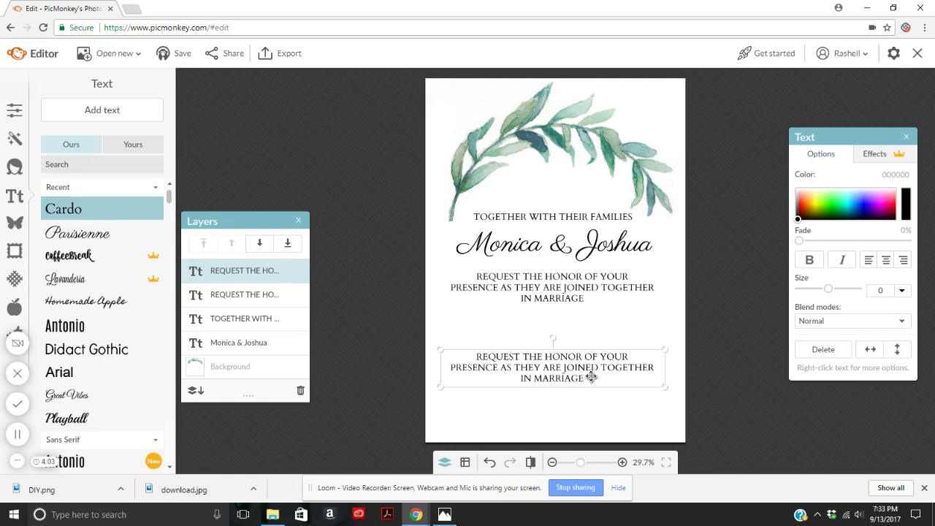
{"action": "left_click", "coordinate": [591, 378]}
{"action": "left_click_drag", "start_coordinate": [594, 381], "coordinate": [390, 341]}
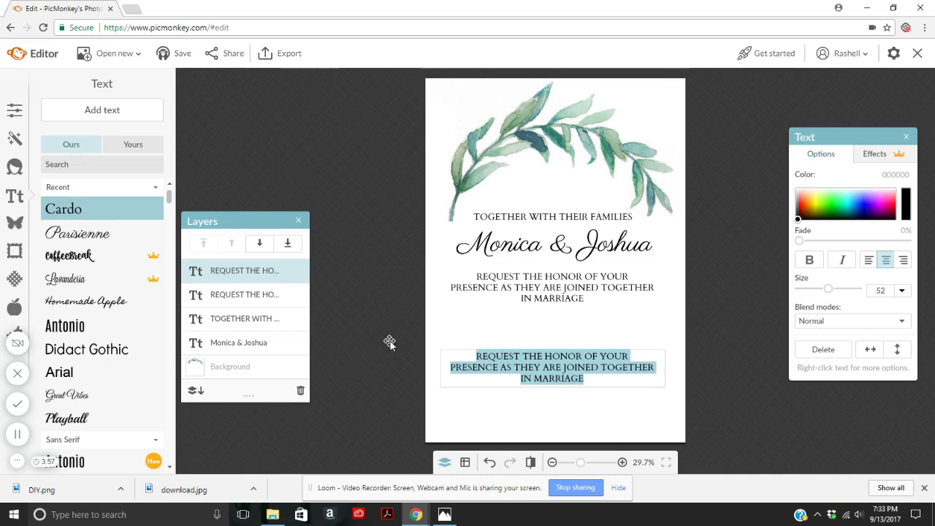
Retype the copy as the venue name and address plus RECEPTION TO FOLLOW, then lower it slightly.
{"action": "type", "text": "OAK VALLEY RANCH"}
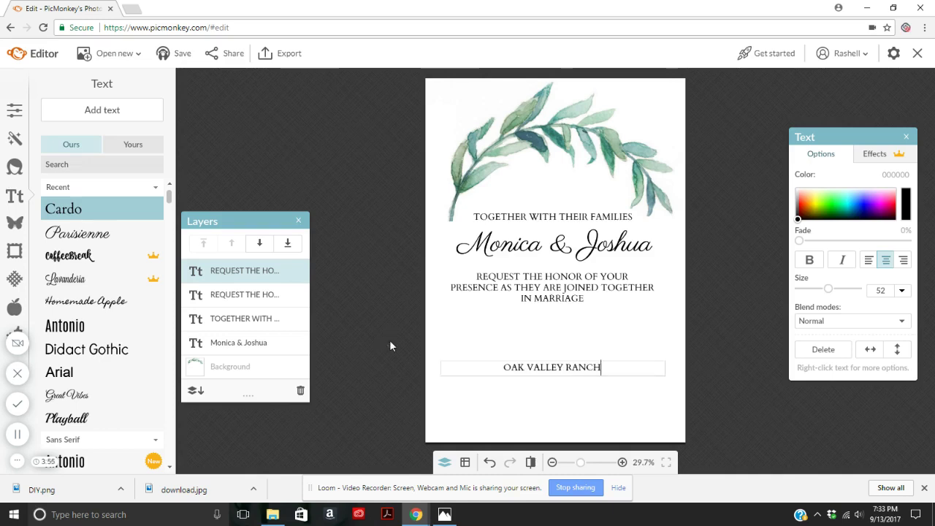
{"action": "key", "text": "Return"}
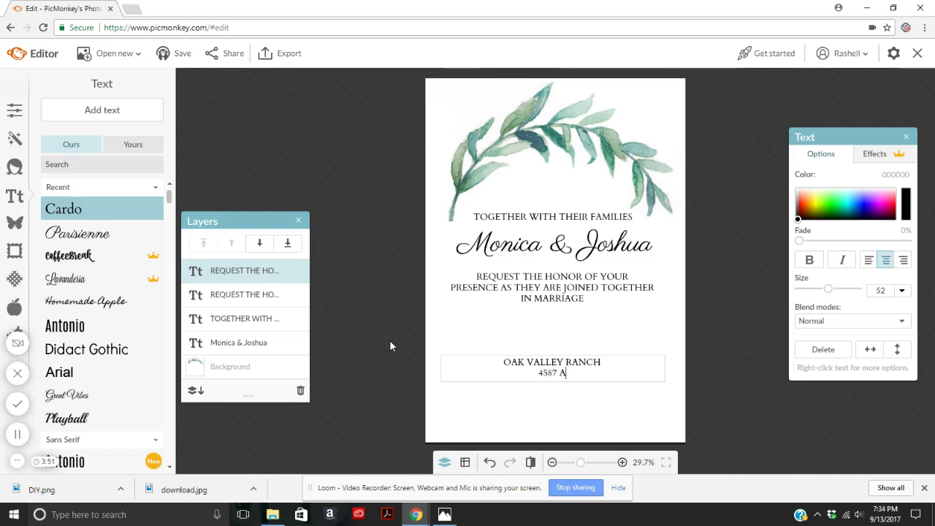
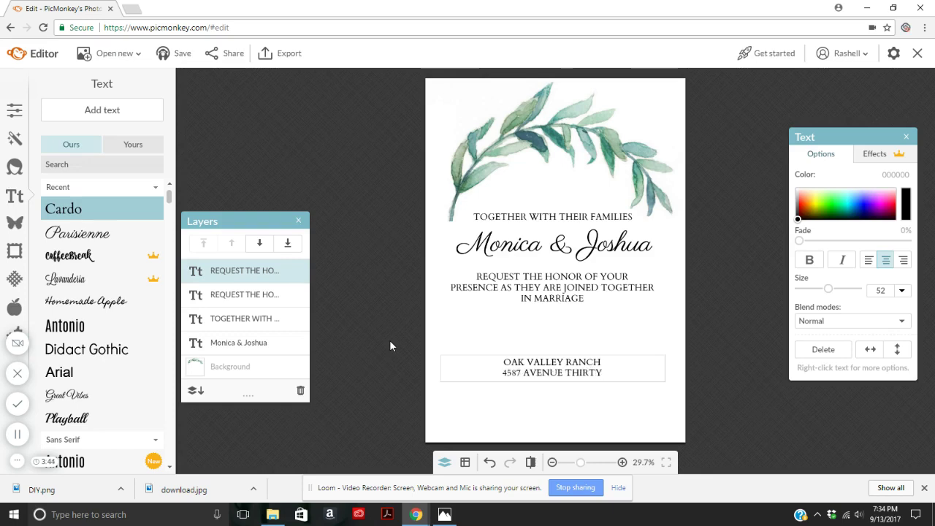
{"action": "key", "text": "Return"}
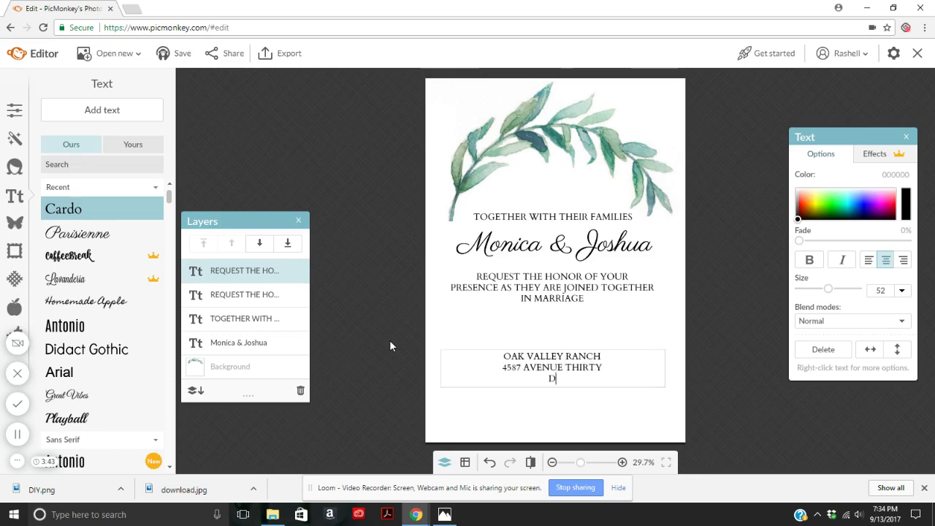
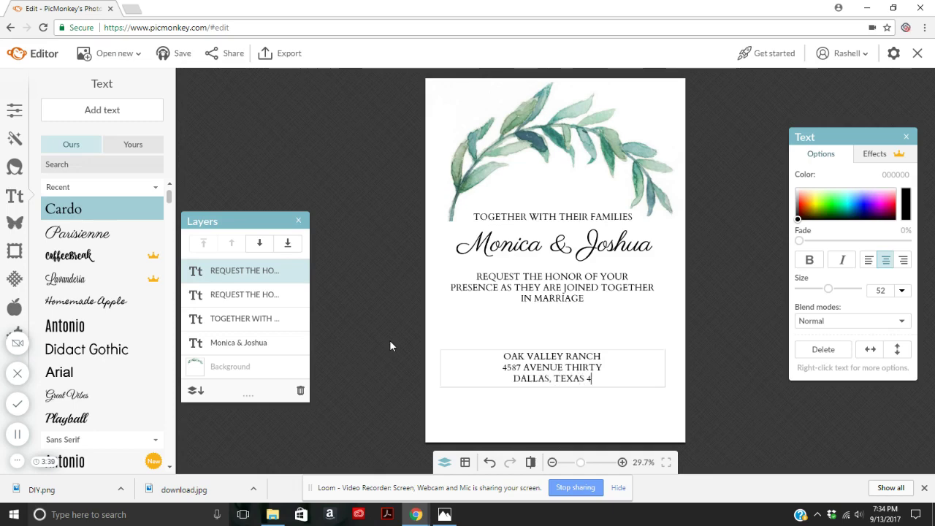
{"action": "key", "text": "Return"}
{"action": "key", "text": "Return"}
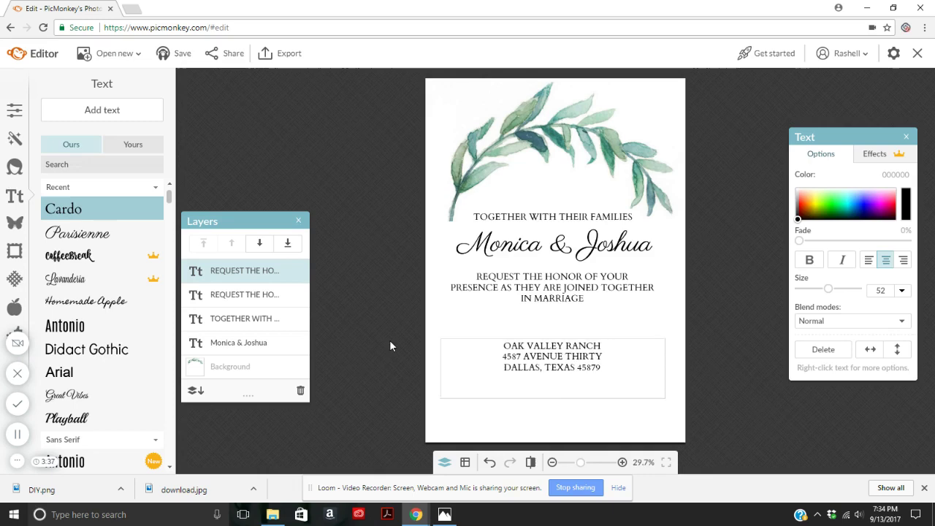
{"action": "type", "text": "RECEPTION TO FOLLOW"}
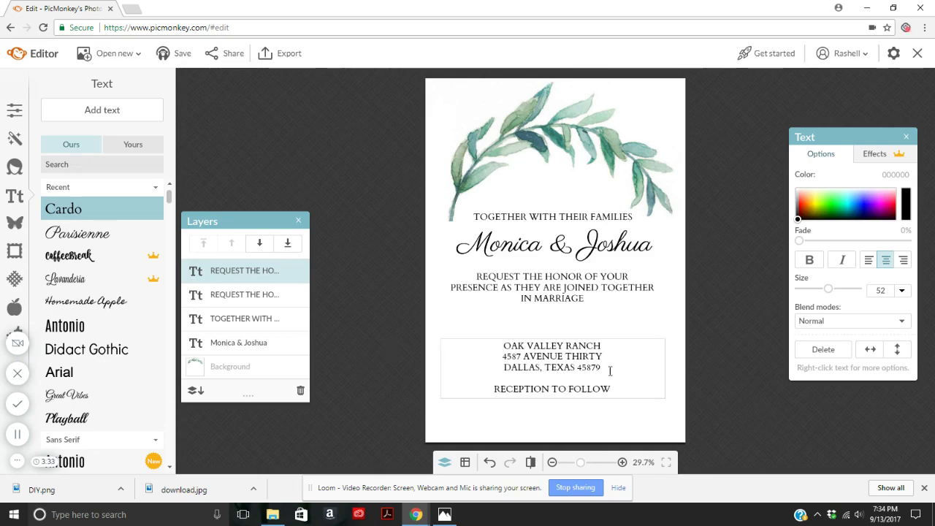
{"action": "left_click", "coordinate": [709, 325]}
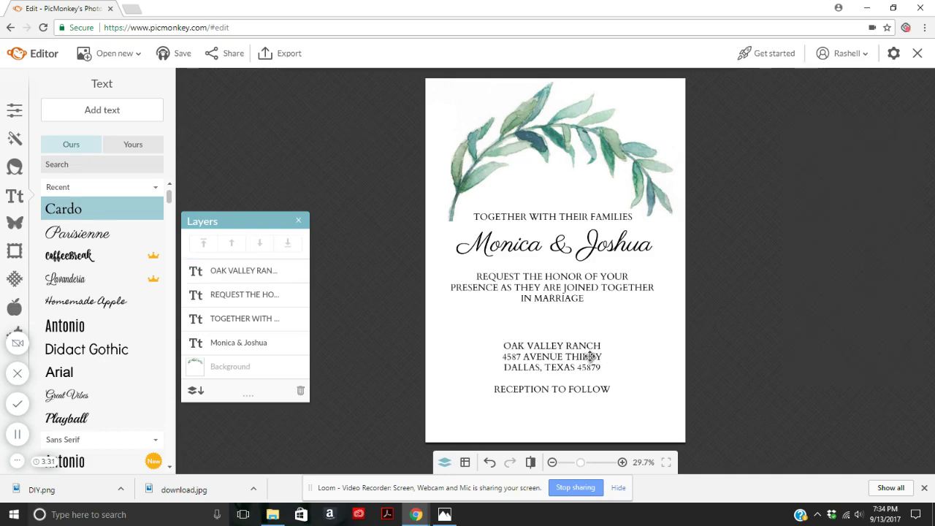
{"action": "left_click_drag", "start_coordinate": [569, 346], "coordinate": [569, 368]}
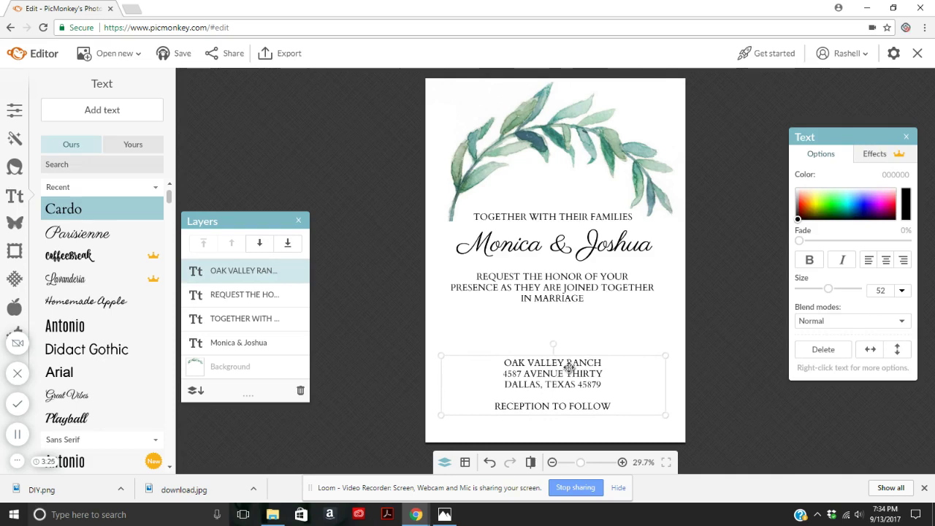
Duplicate the names below the request wording and retype it as 'June 12, 2018'.
{"action": "left_click", "coordinate": [699, 297]}
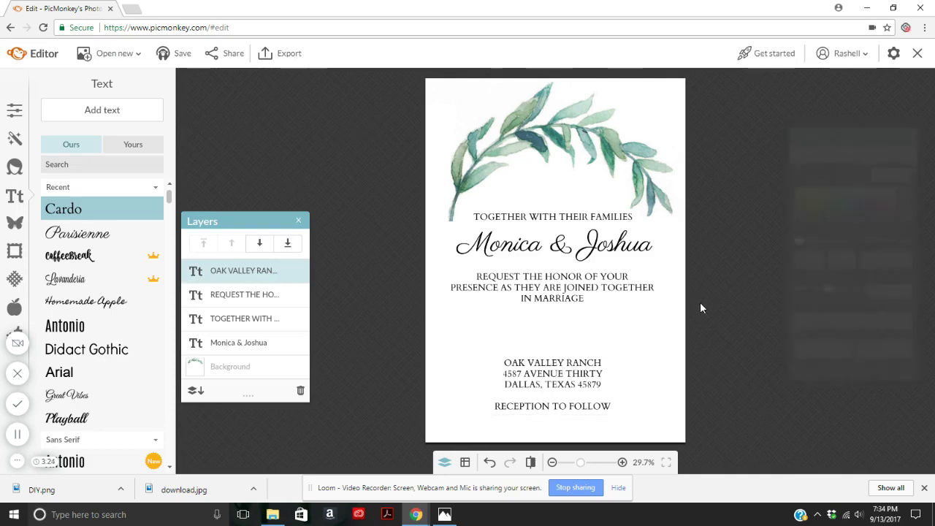
{"action": "left_click", "coordinate": [599, 244]}
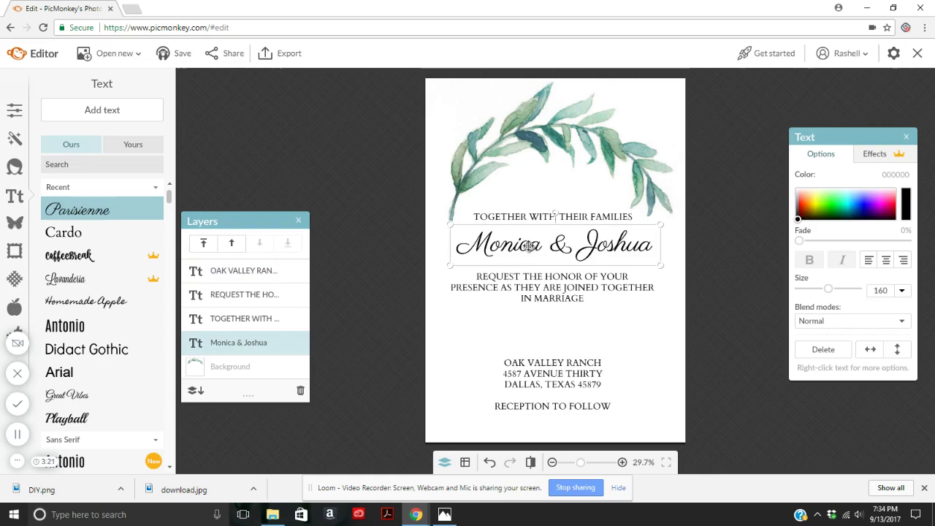
{"action": "right_click", "coordinate": [530, 246]}
{"action": "left_click", "coordinate": [576, 346]}
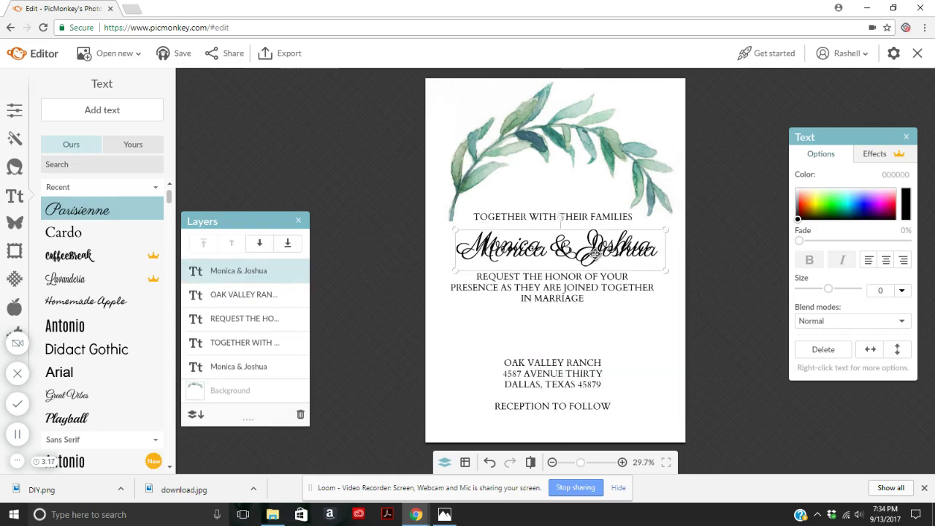
{"action": "left_click_drag", "start_coordinate": [595, 253], "coordinate": [583, 333]}
{"action": "double_click", "coordinate": [584, 333]}
{"action": "left_click_drag", "start_coordinate": [647, 333], "coordinate": [377, 342]}
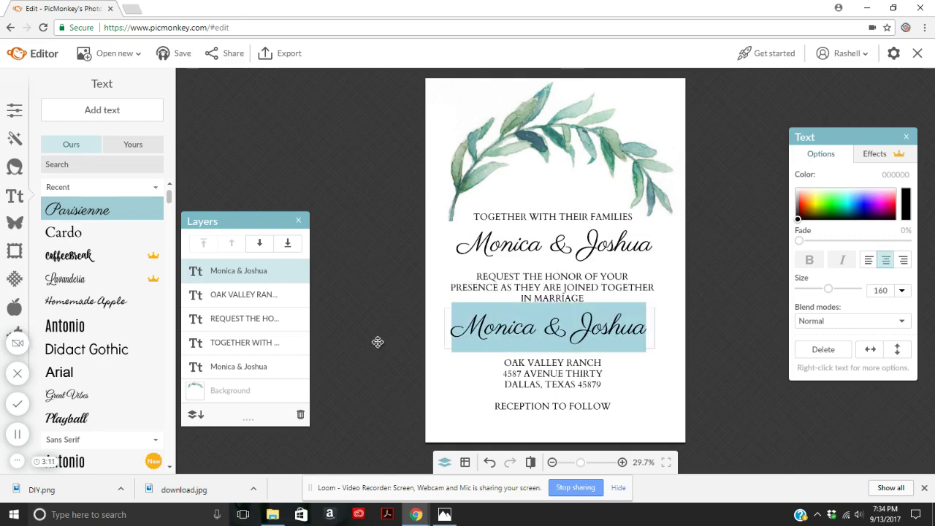
{"action": "type", "text": "Jun"}
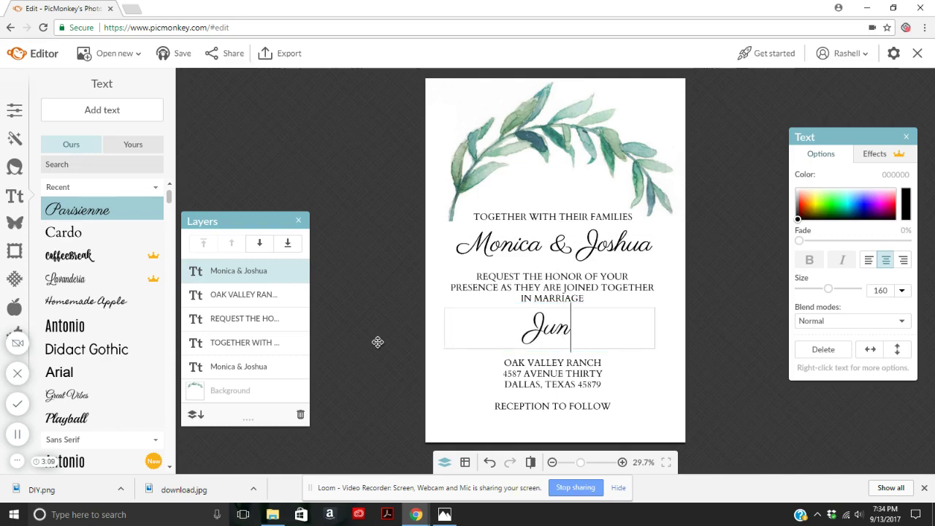
{"action": "type", "text": "e 12, 2018"}
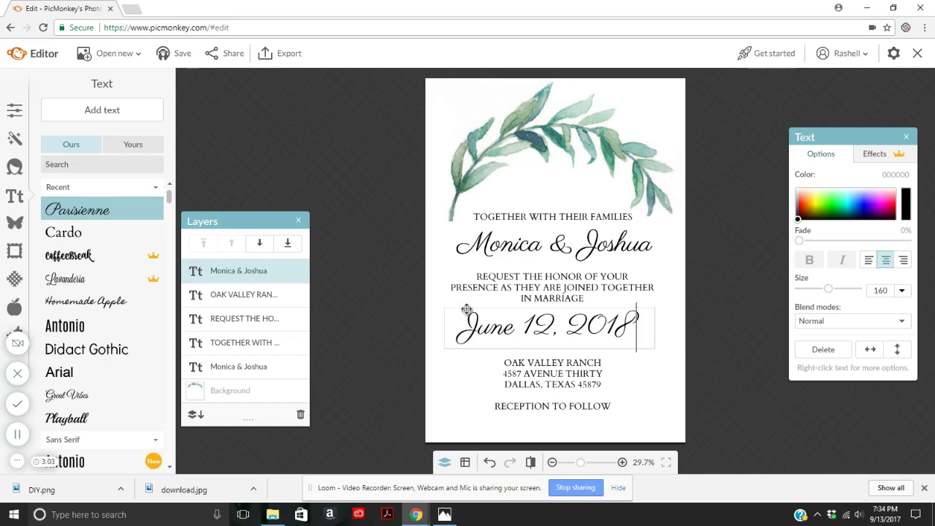
Shrink the date to size 90 and centre it.
{"action": "left_click_drag", "start_coordinate": [463, 311], "coordinate": [771, 290]}
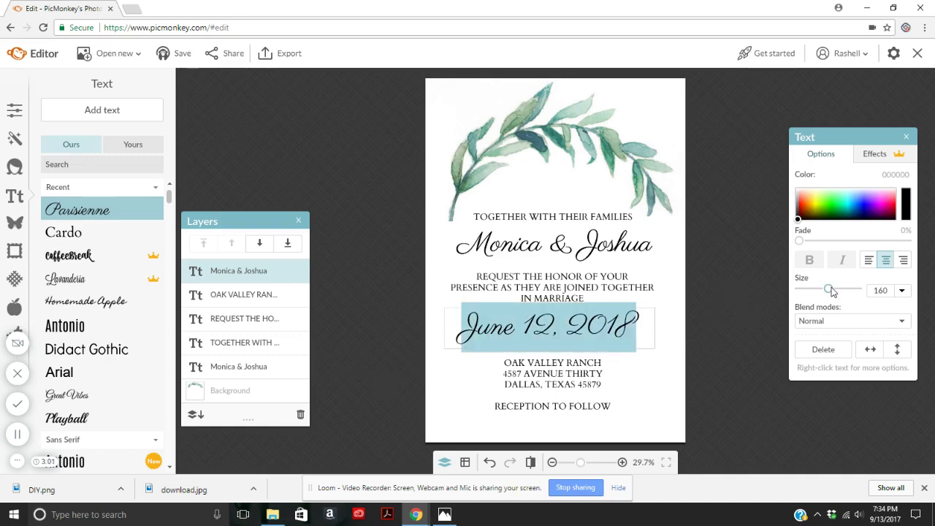
{"action": "left_click_drag", "start_coordinate": [831, 289], "coordinate": [820, 297]}
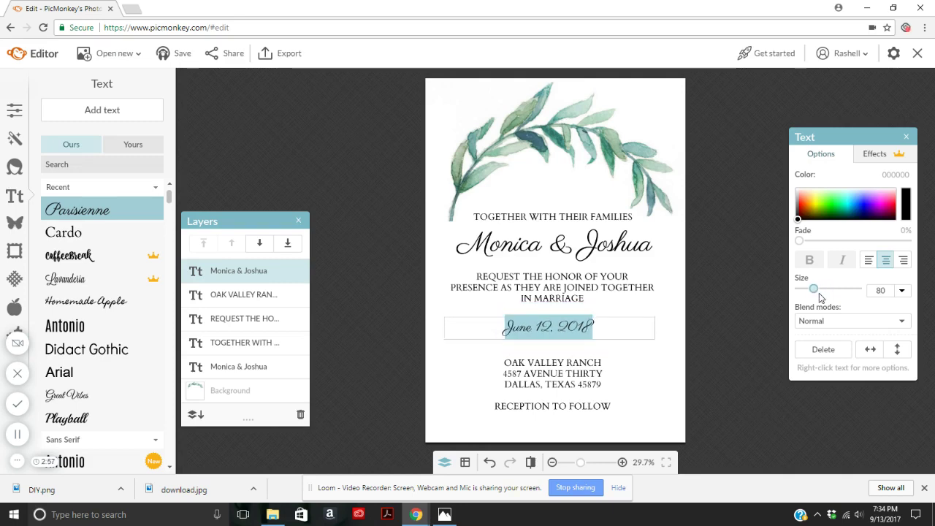
{"action": "left_click", "coordinate": [732, 321]}
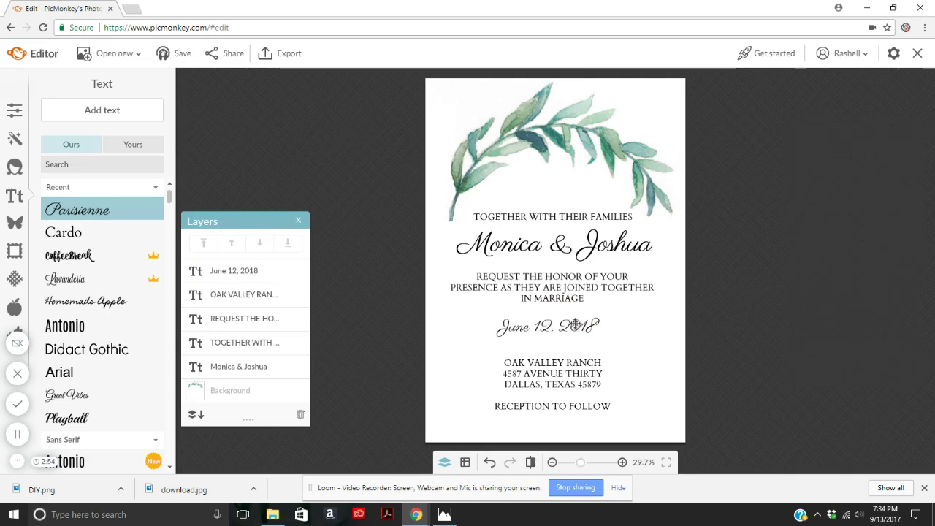
{"action": "left_click_drag", "start_coordinate": [576, 324], "coordinate": [583, 323]}
{"action": "left_click", "coordinate": [753, 252]}
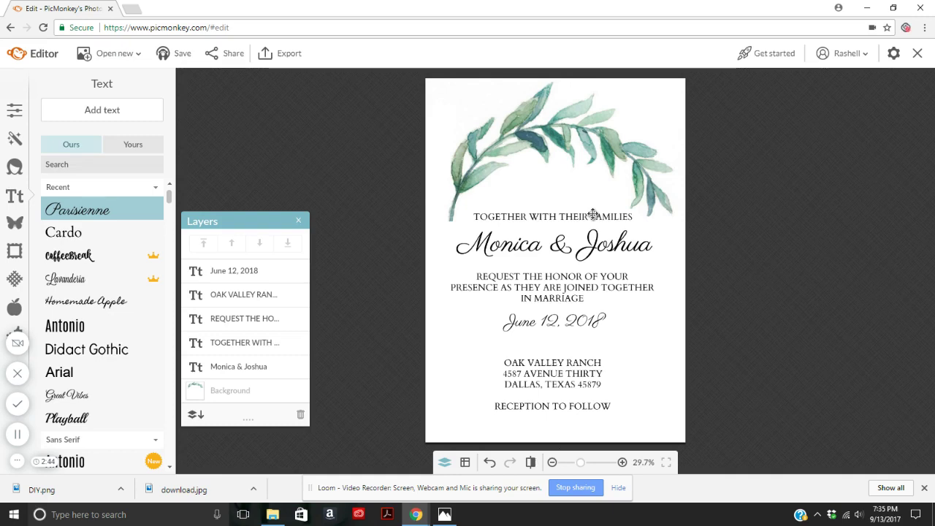
Duplicate the families line below the date and retype it as 'AT 3 O'CLOCK IN THE AFTERNOON'.
{"action": "left_click", "coordinate": [593, 214]}
{"action": "right_click", "coordinate": [514, 219]}
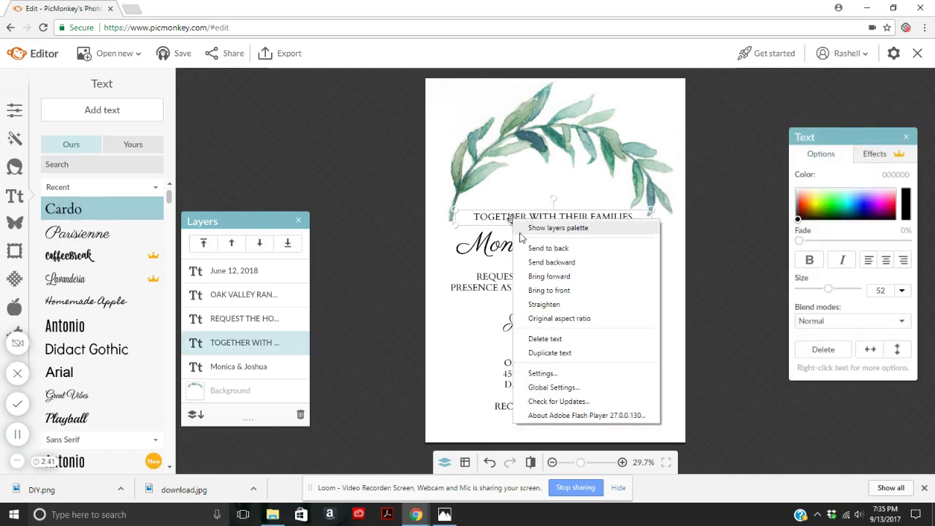
{"action": "left_click", "coordinate": [550, 353]}
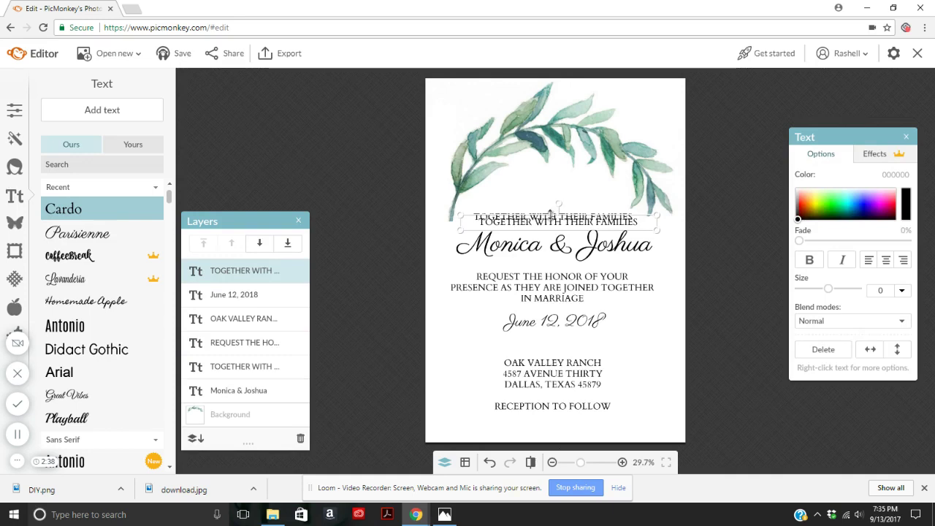
{"action": "left_click_drag", "start_coordinate": [550, 213], "coordinate": [549, 337]}
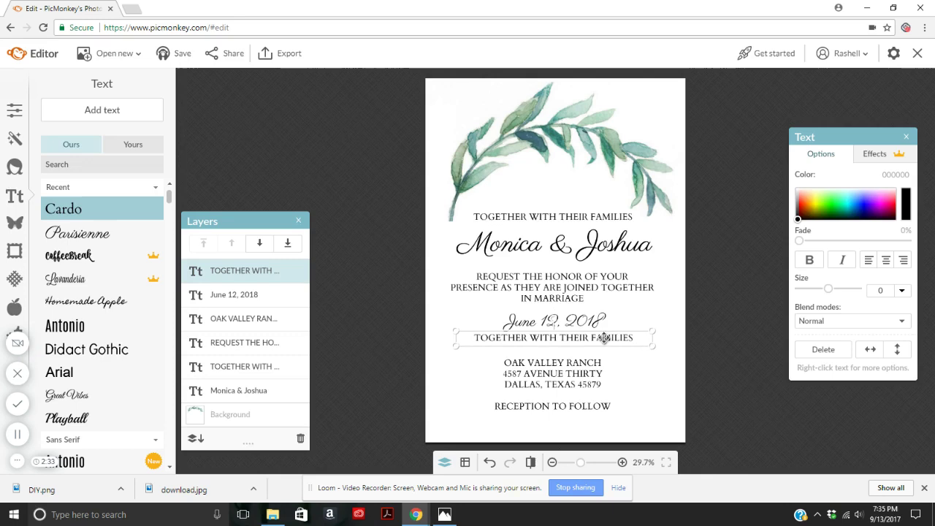
{"action": "left_click", "coordinate": [603, 337]}
{"action": "left_click_drag", "start_coordinate": [638, 335], "coordinate": [400, 341]}
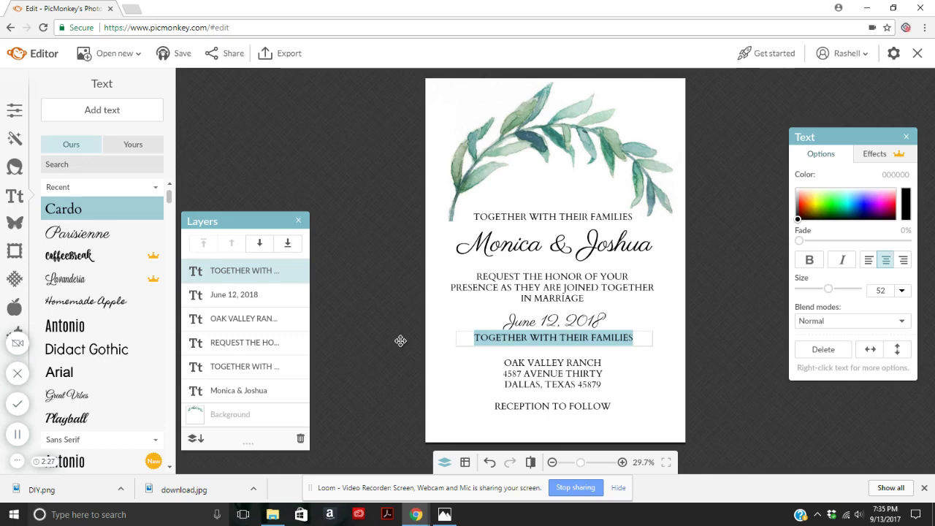
{"action": "type", "text": "AT"}
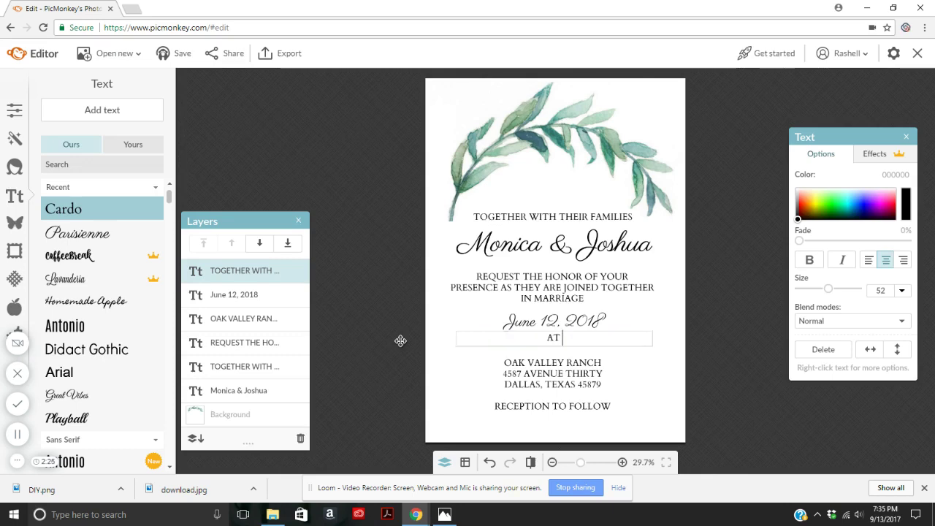
{"action": "type", "text": " 3 O'CLOCK IN T"}
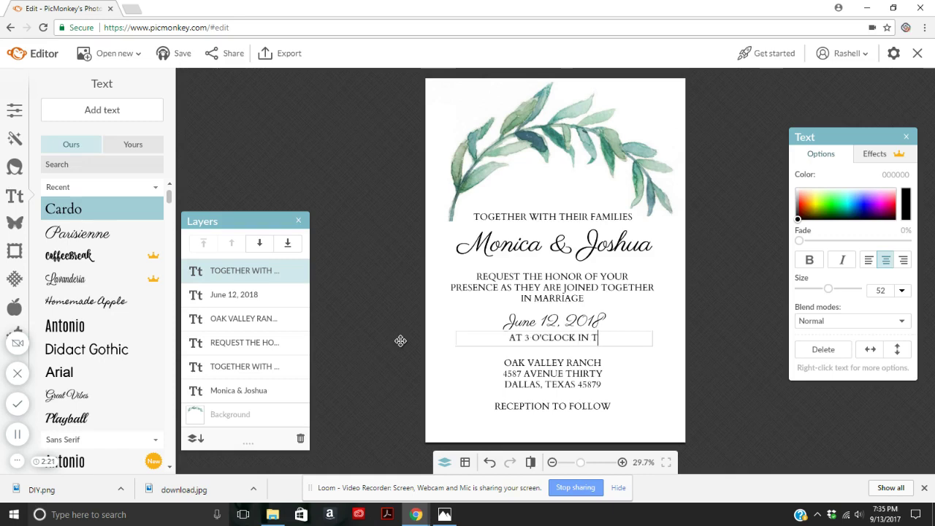
{"action": "type", "text": "HE A"}
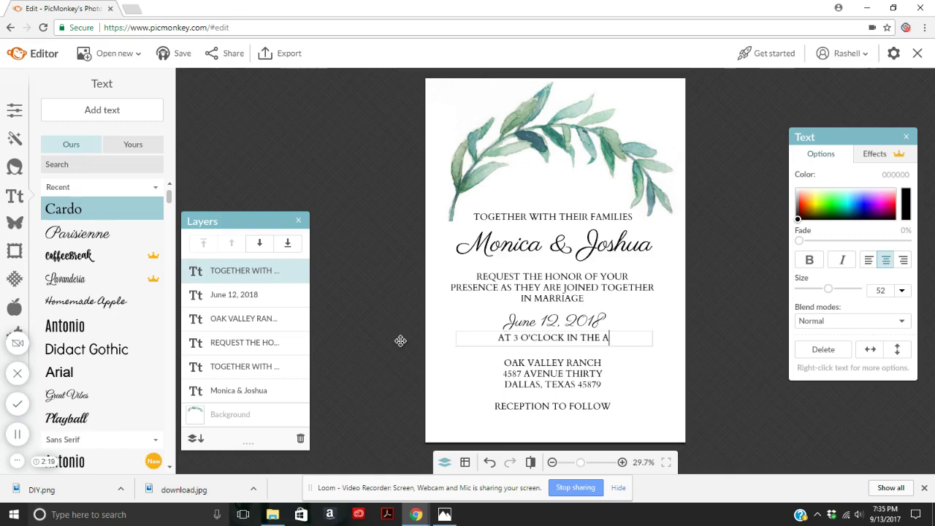
{"action": "type", "text": "FTERNOON"}
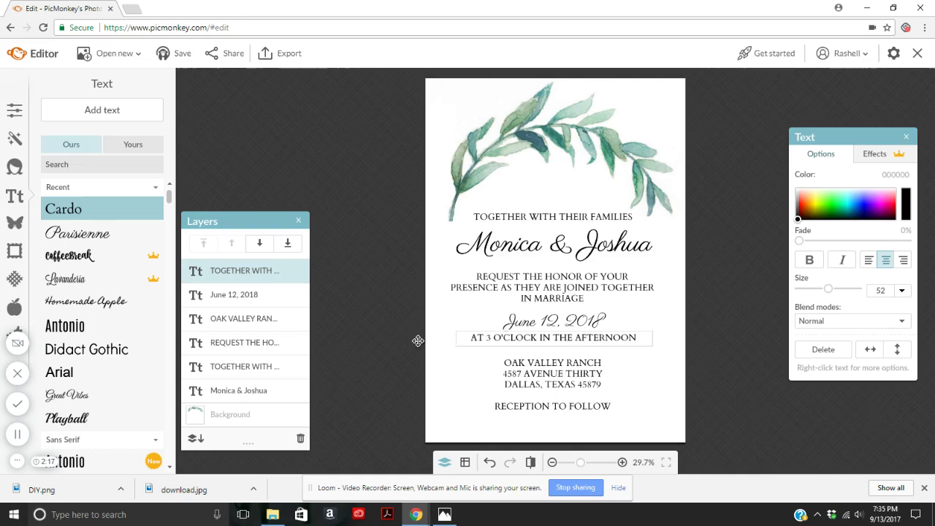
Nudge the address block, time line and date slightly down so they align neatly.
{"action": "left_click", "coordinate": [746, 306]}
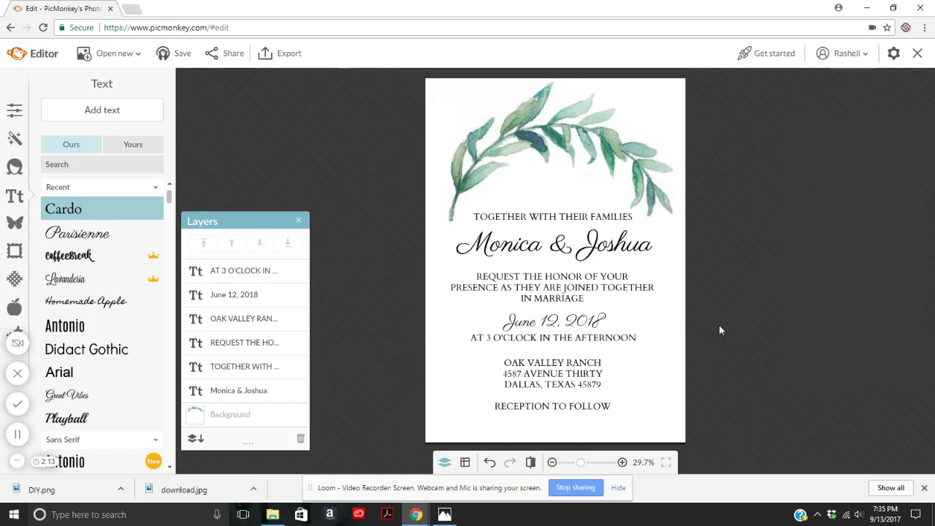
{"action": "left_click", "coordinate": [587, 376]}
{"action": "left_click_drag", "start_coordinate": [543, 380], "coordinate": [546, 385]}
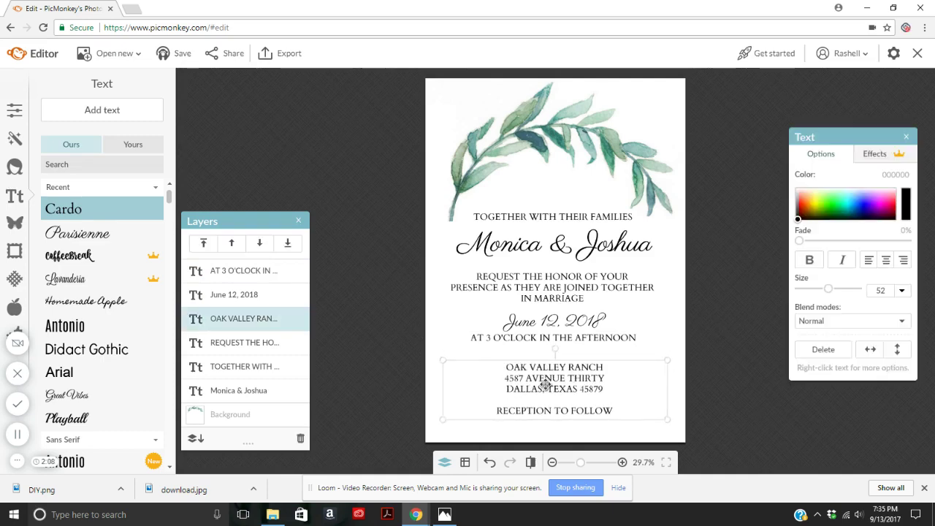
{"action": "left_click", "coordinate": [559, 340]}
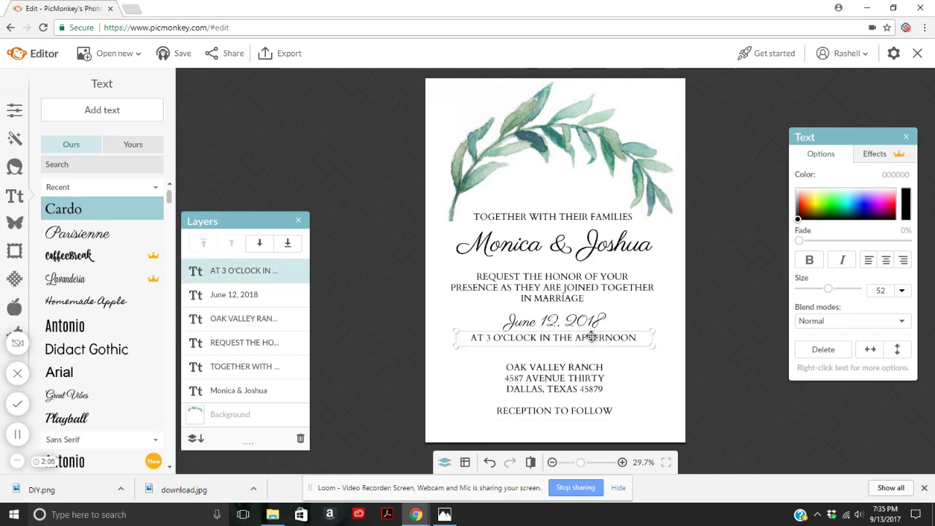
{"action": "left_click_drag", "start_coordinate": [593, 336], "coordinate": [597, 341]}
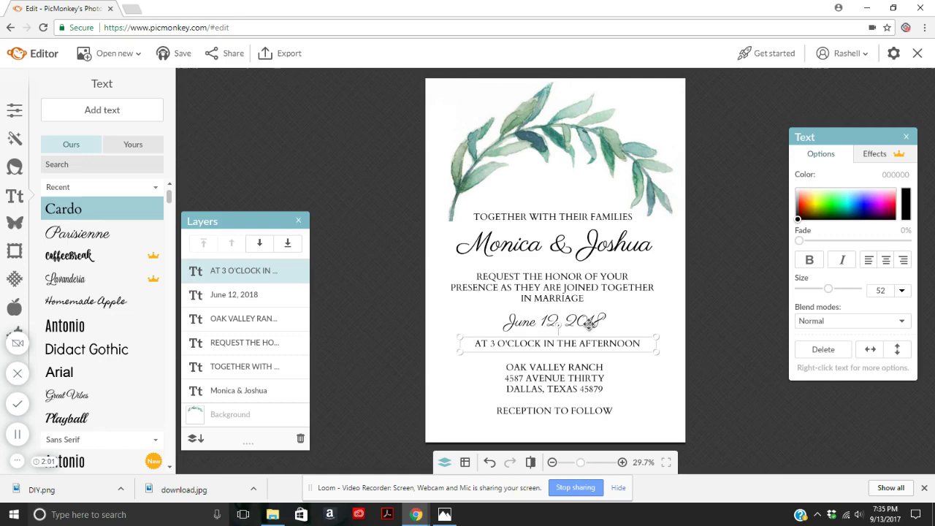
{"action": "left_click", "coordinate": [589, 326]}
{"action": "left_click_drag", "start_coordinate": [589, 326], "coordinate": [591, 331]}
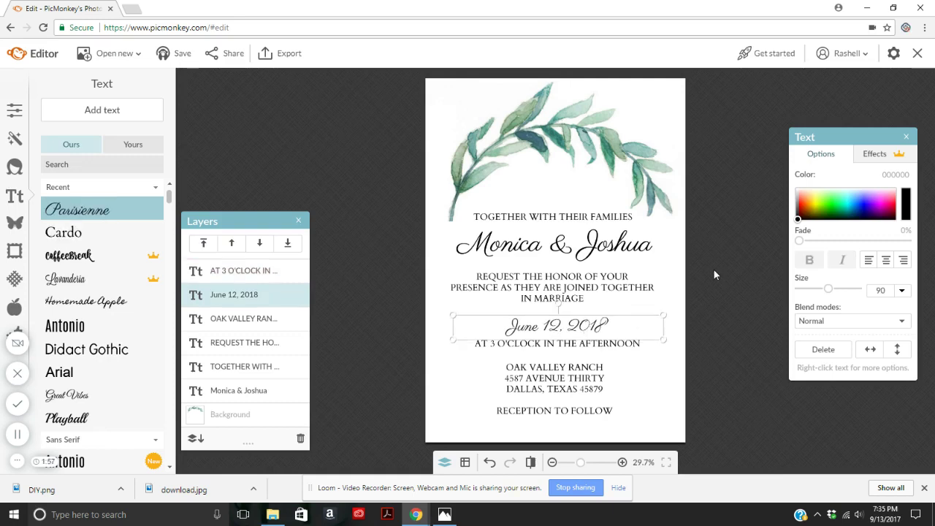
{"action": "left_click", "coordinate": [715, 274]}
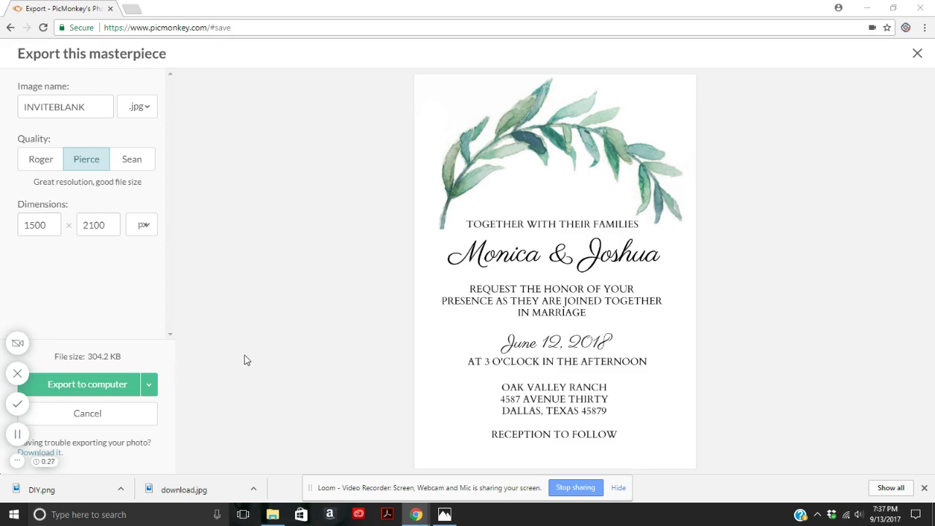
Save INVITEBLANK.jpg to the Desktop, overwriting the existing file of that name.
{"action": "left_click", "coordinate": [399, 349]}
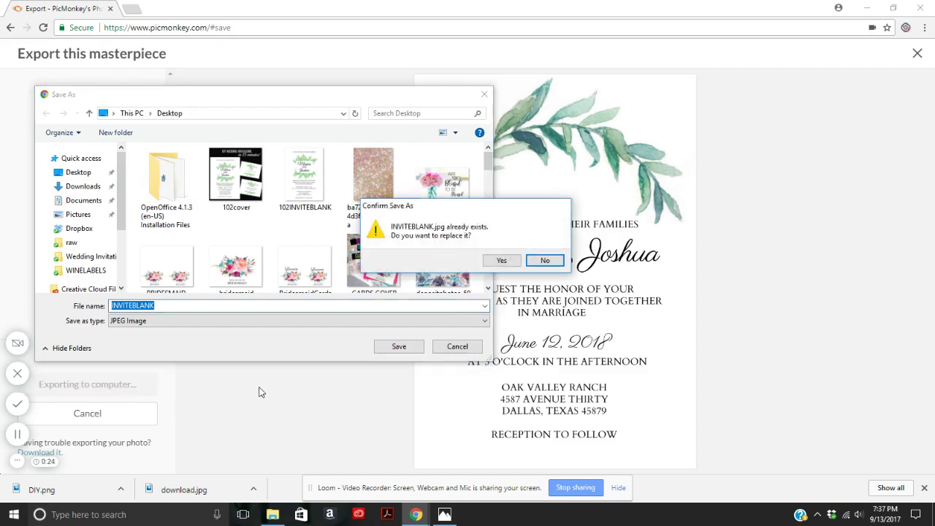
{"action": "left_click", "coordinate": [501, 261]}
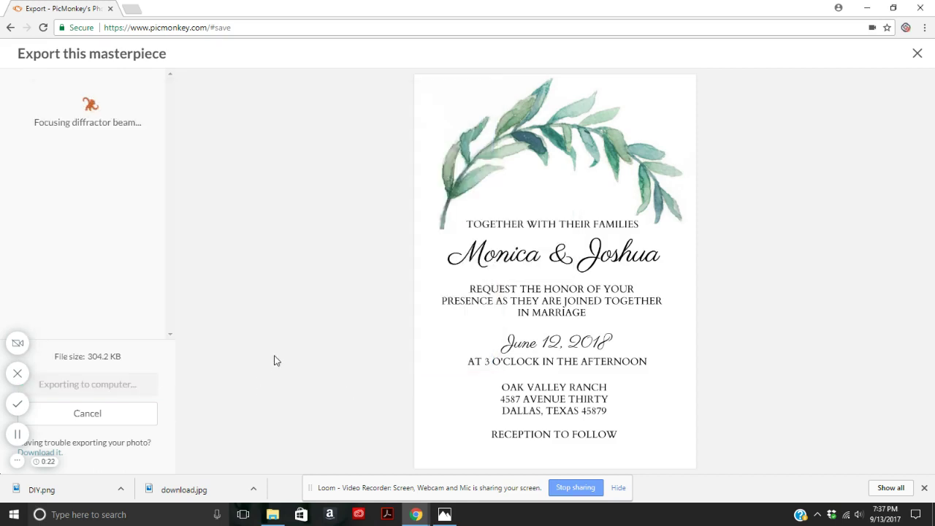